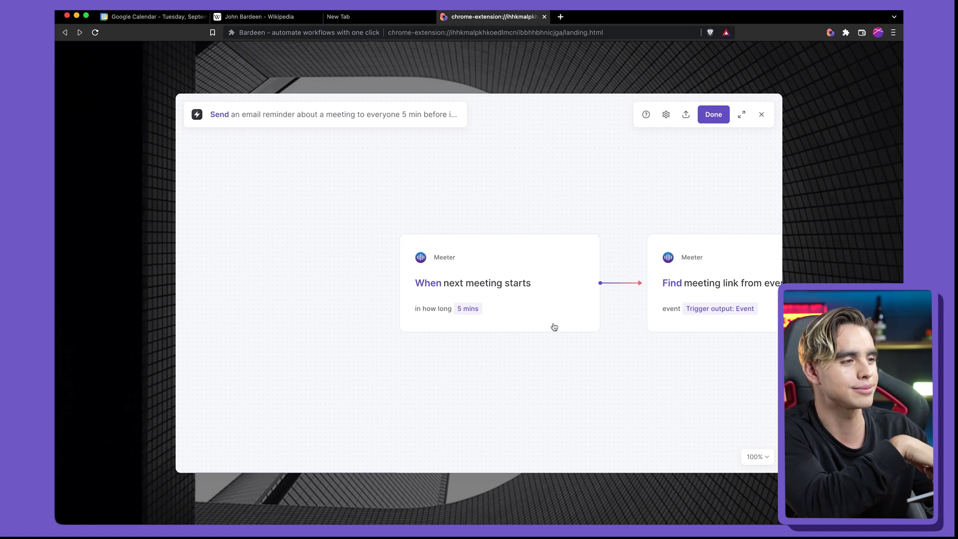
- Set the meeting-start trigger of the email reminder Autobook to 1 hour in the Builder
left_click(543, 313)
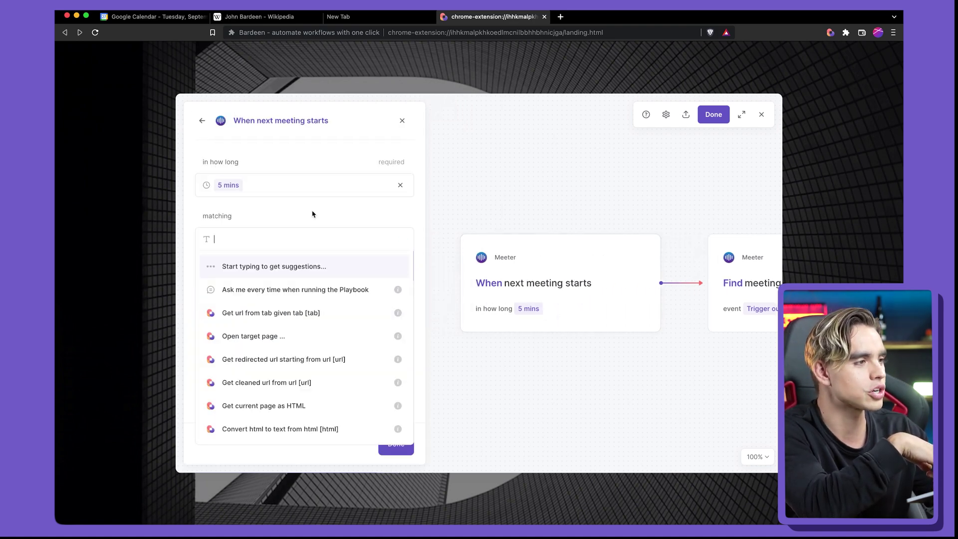
left_click(330, 184)
key("BackSpace")
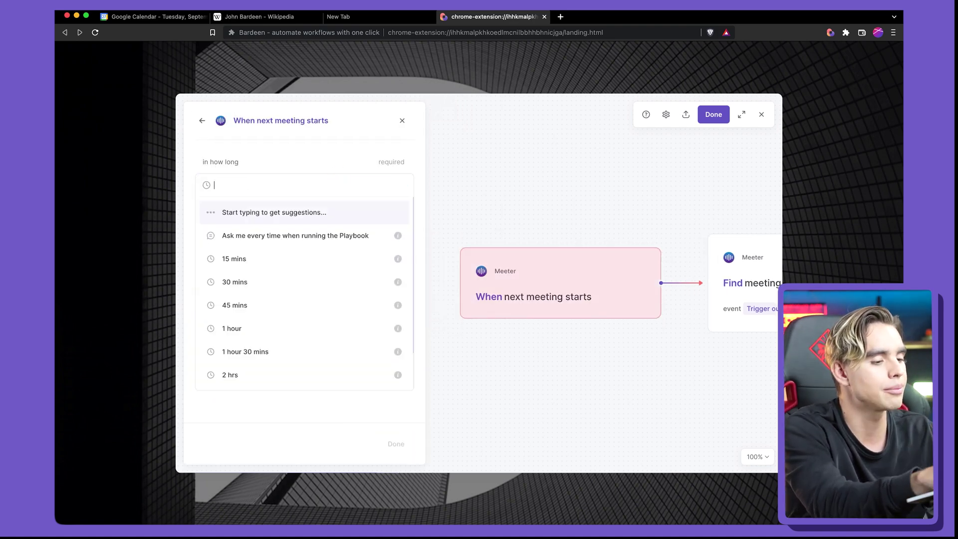
type("1 hour")
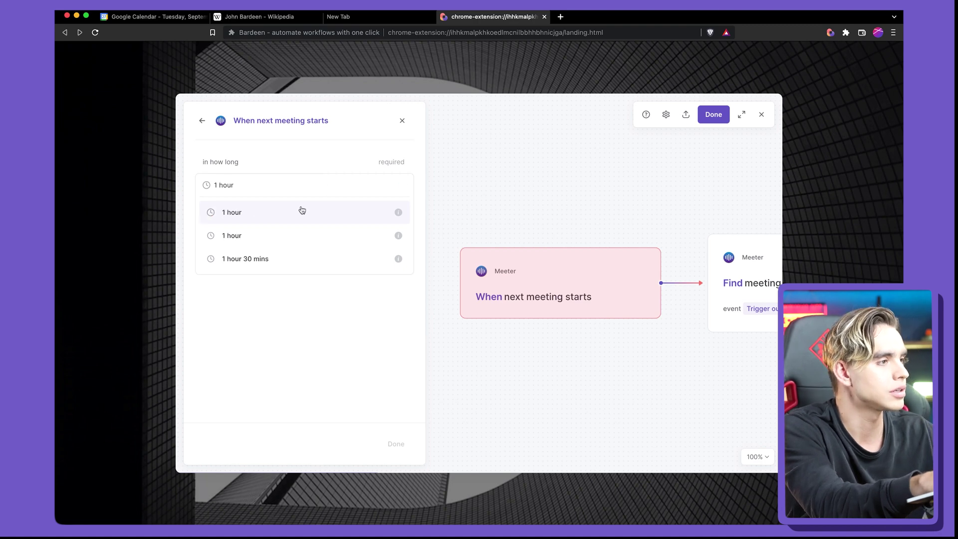
left_click(302, 210)
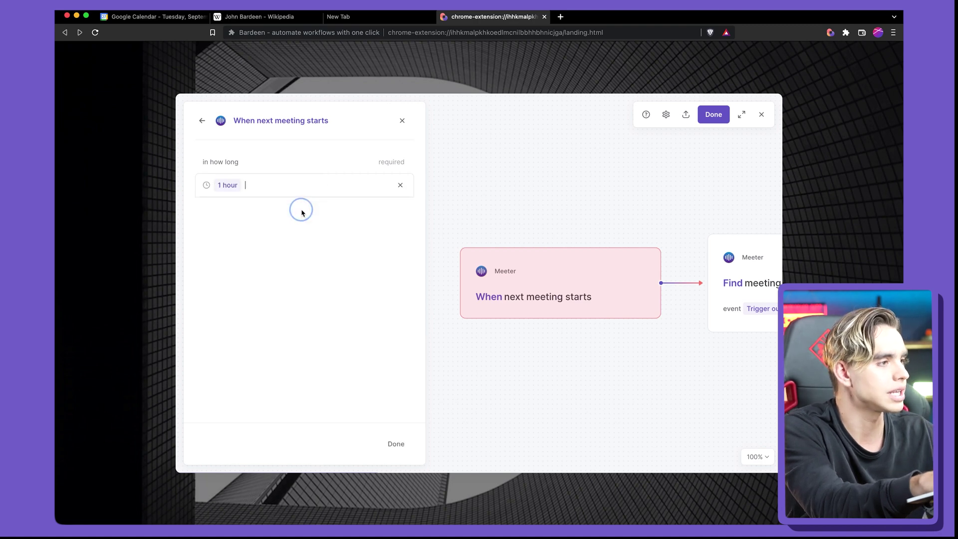
left_click(404, 449)
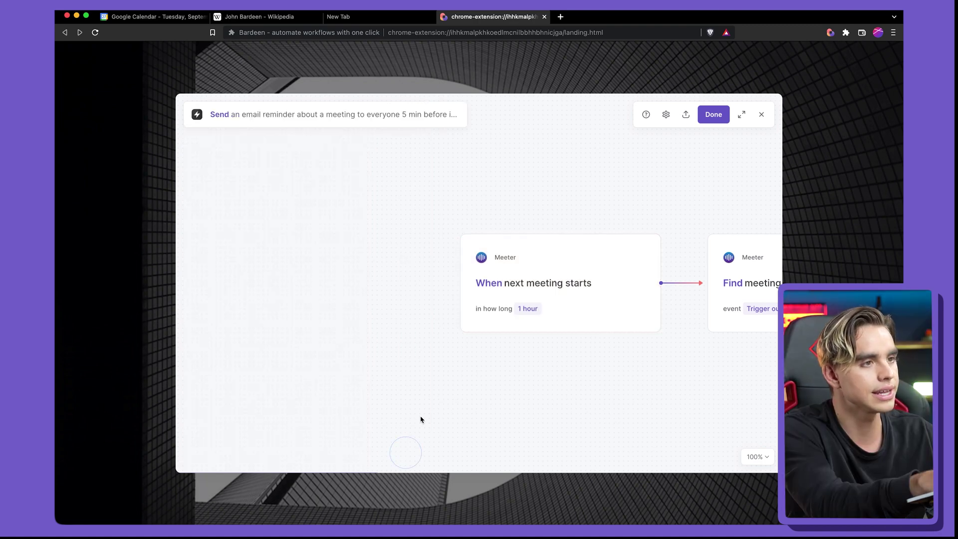
- Save the email reminder Autobook and activate it
left_click(713, 115)
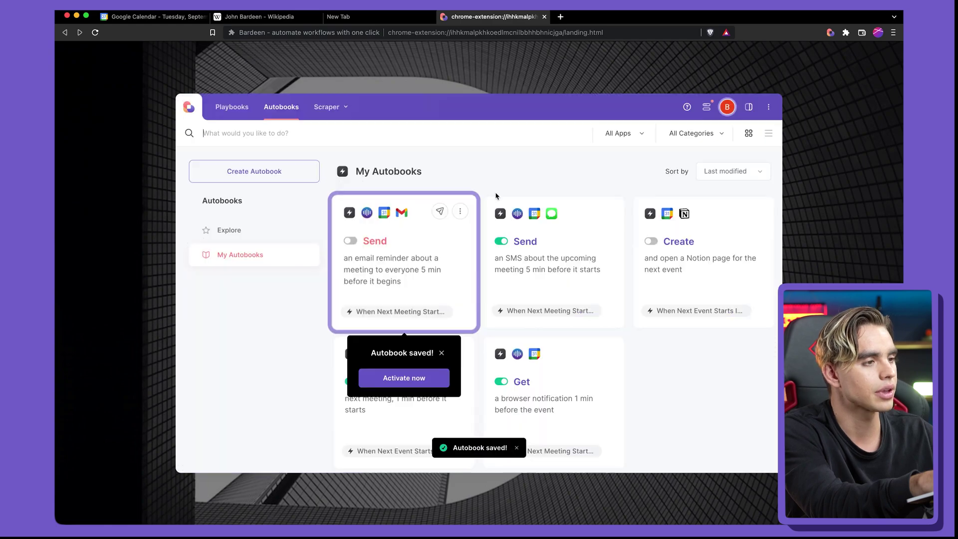
left_click(354, 244)
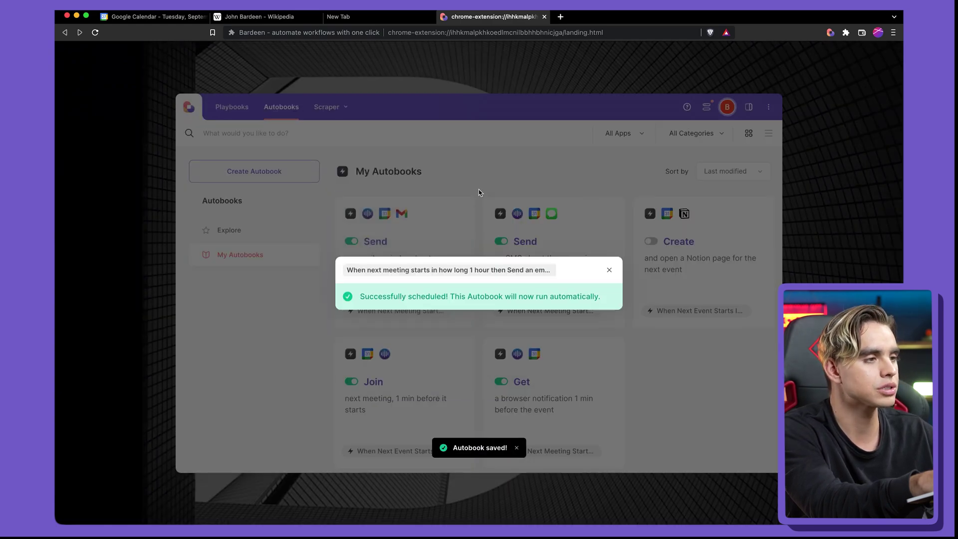
left_click(478, 190)
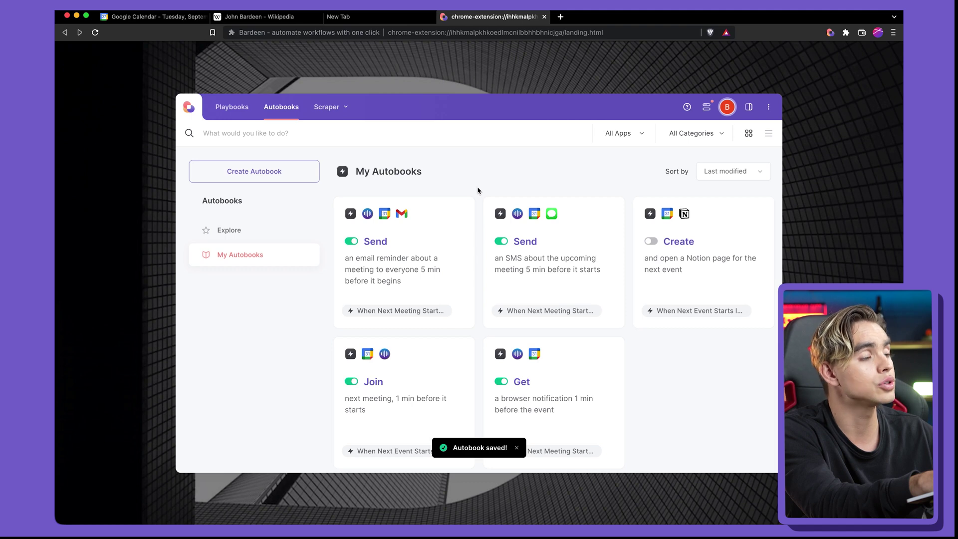
- Switch to Google Calendar, open Bardeen there, and show the email reminder Autobook's activity with its returned data
left_click(184, 22)
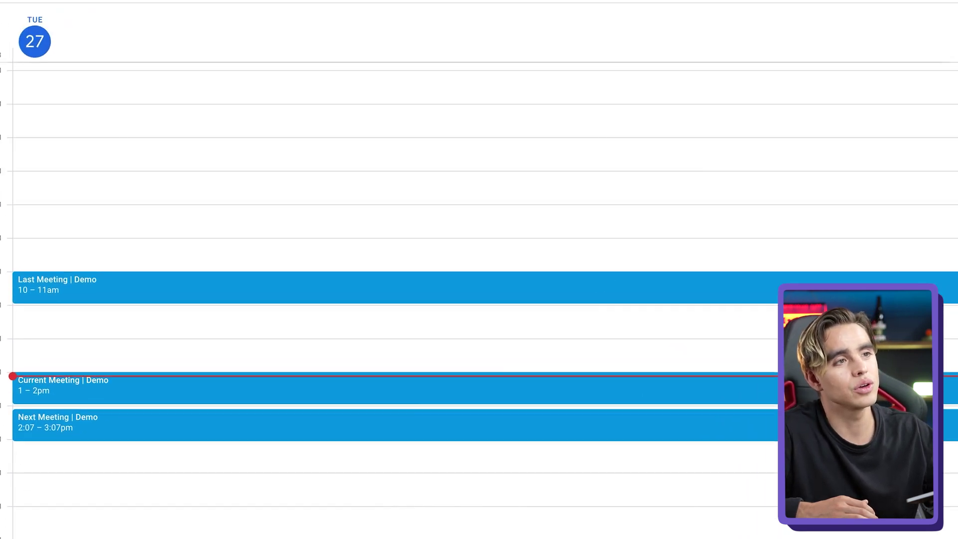
left_click(833, 54)
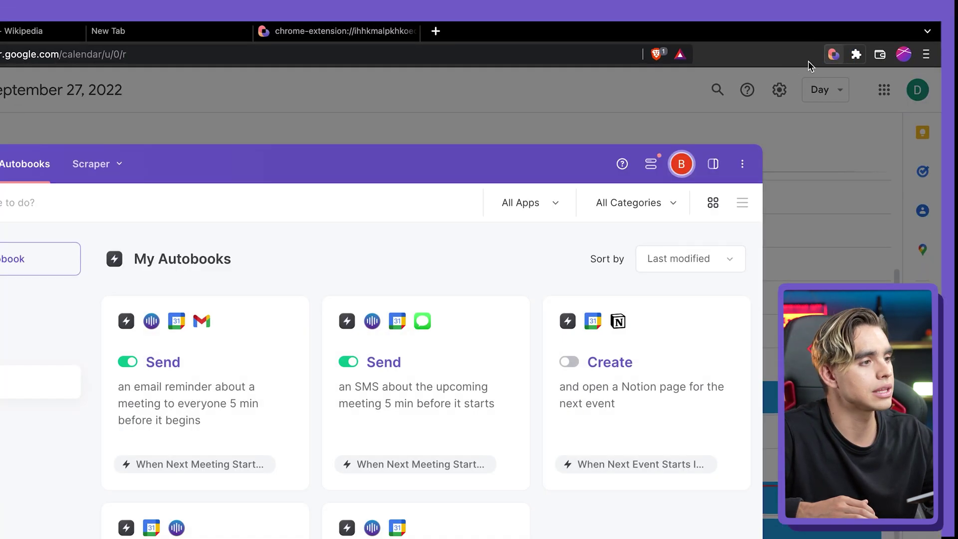
mouse_move(298, 325)
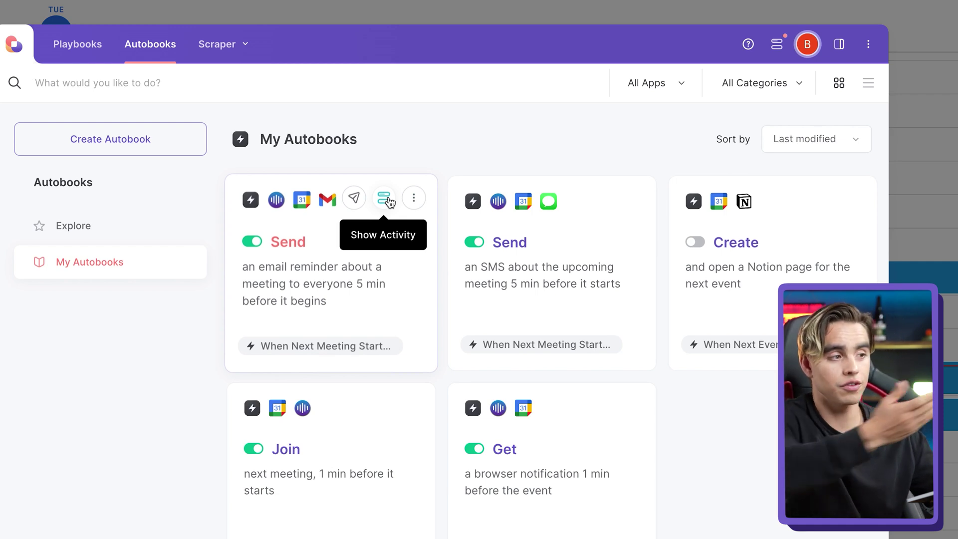
left_click(389, 202)
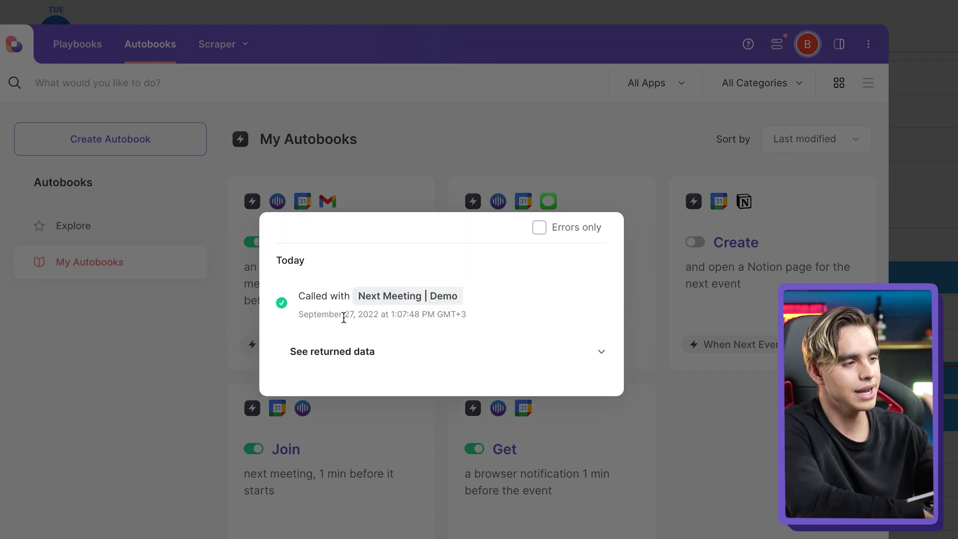
left_click(391, 352)
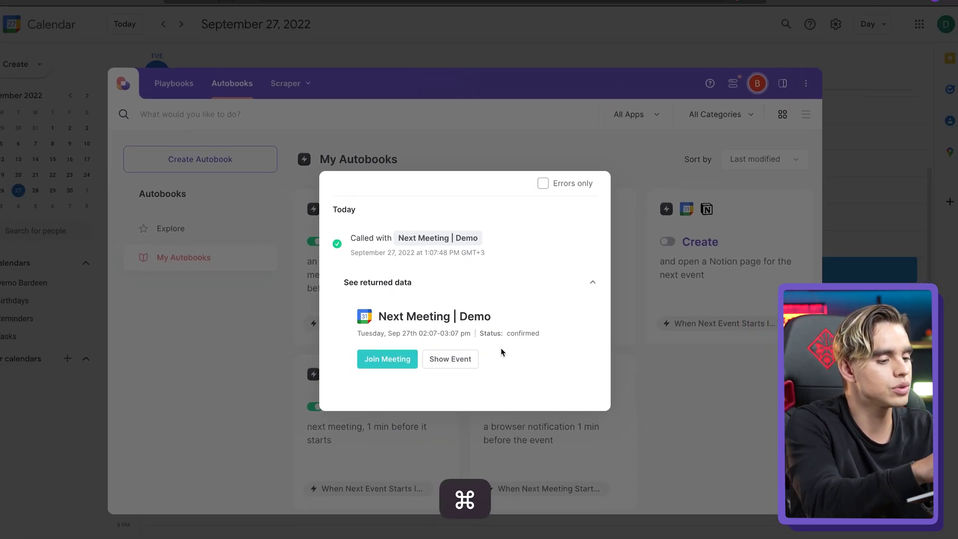
- Open the Gmail inbox in a new browser tab
key("super+t")
type("gmail")
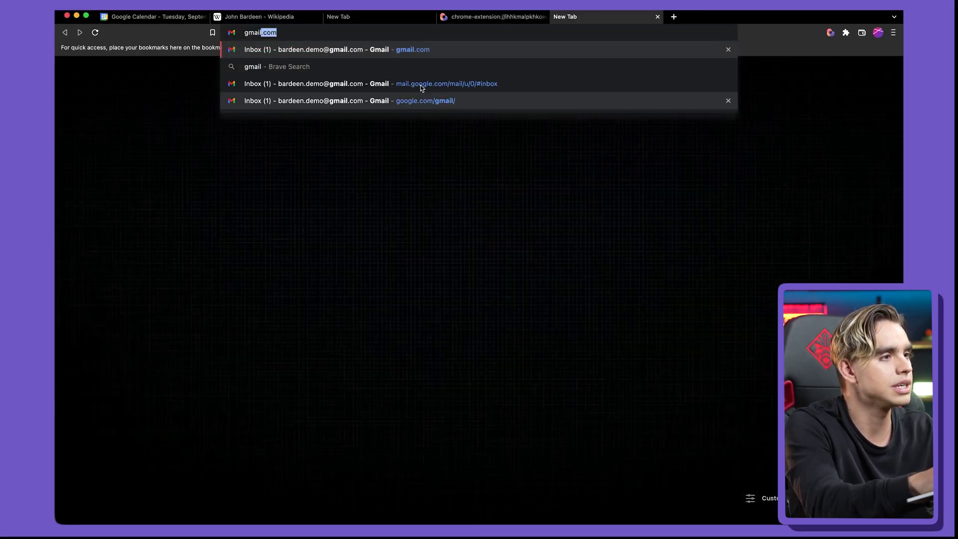
left_click(399, 50)
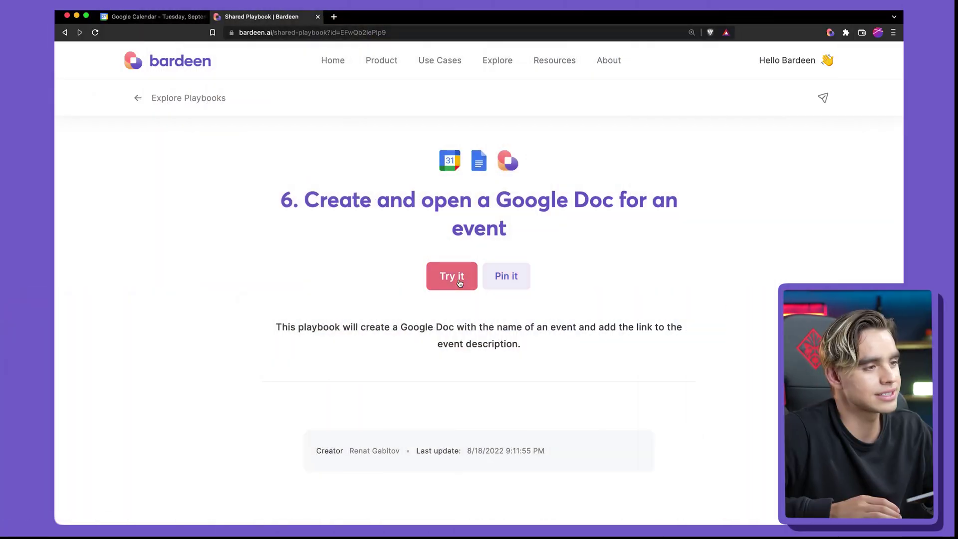
- Try the "Create and open a Google Doc for an event" playbook and connect Google Docs with Drive and Docs access
left_click(459, 282)
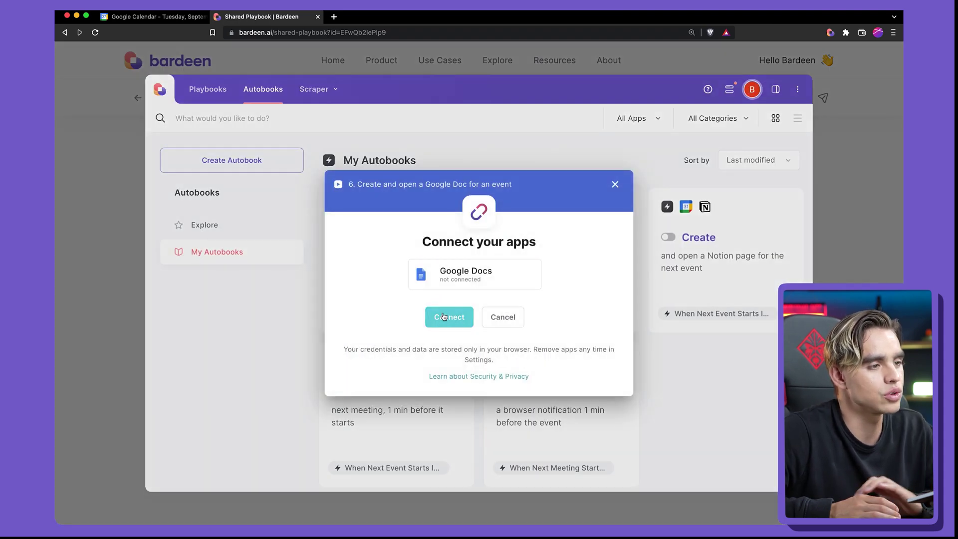
left_click(443, 317)
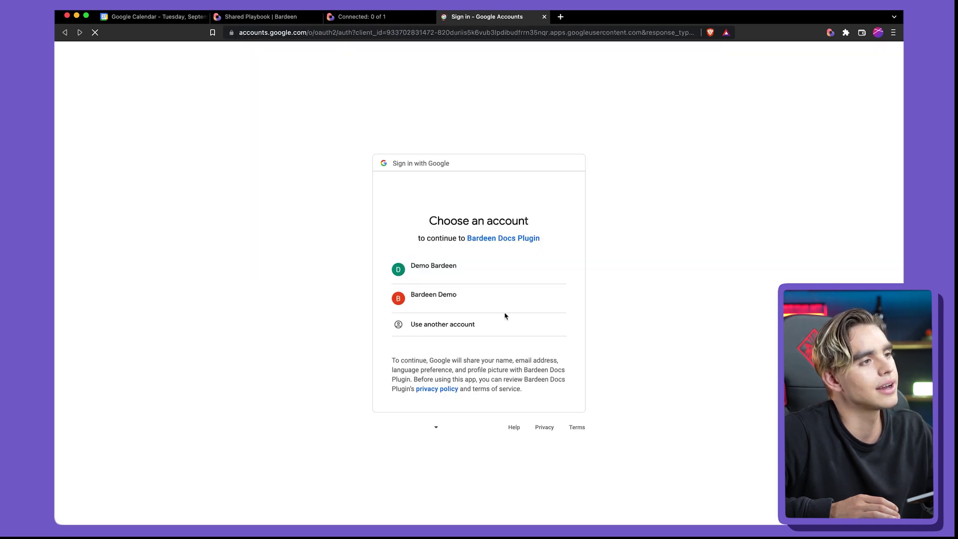
left_click(515, 281)
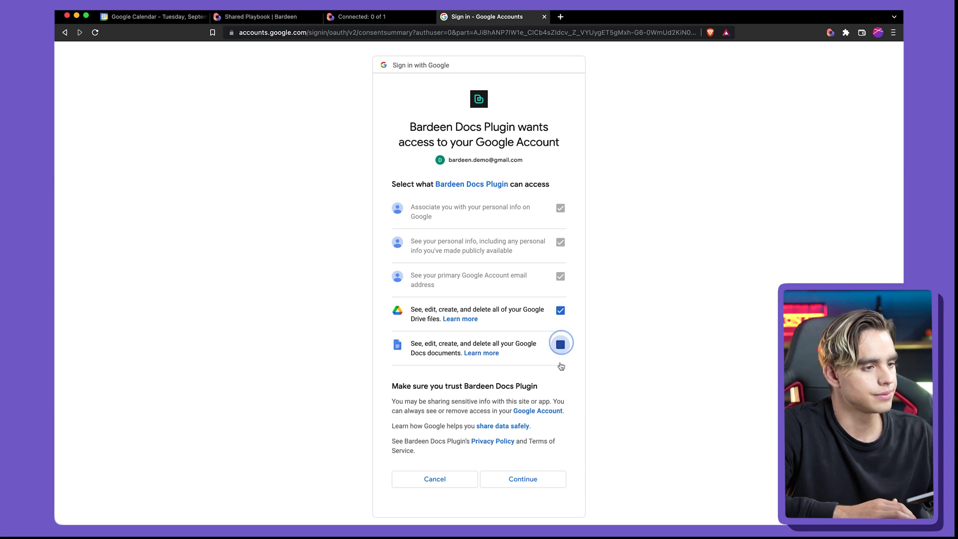
left_click(544, 479)
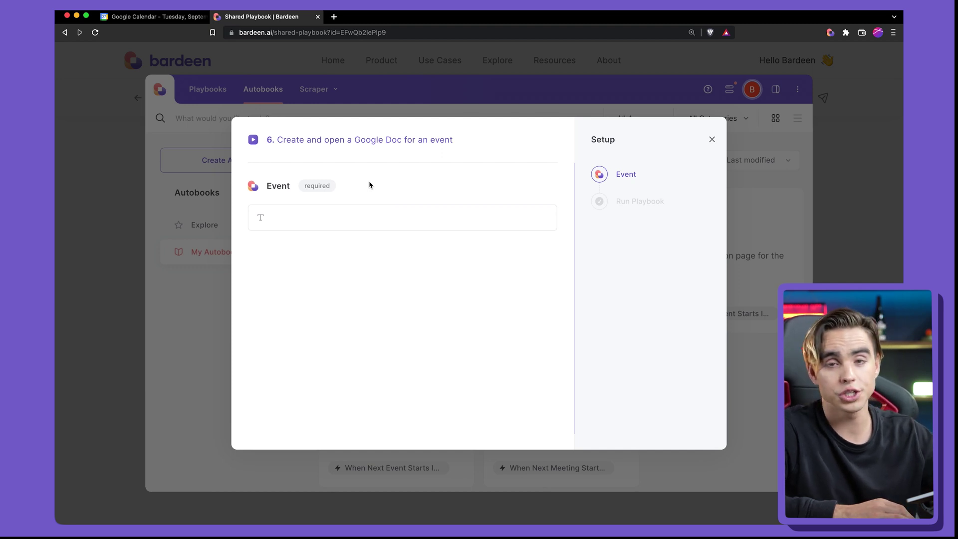
- Run the playbook for the Next Meeting | Demo event and insert a lorem ipsum paragraph in the created document
left_click(353, 220)
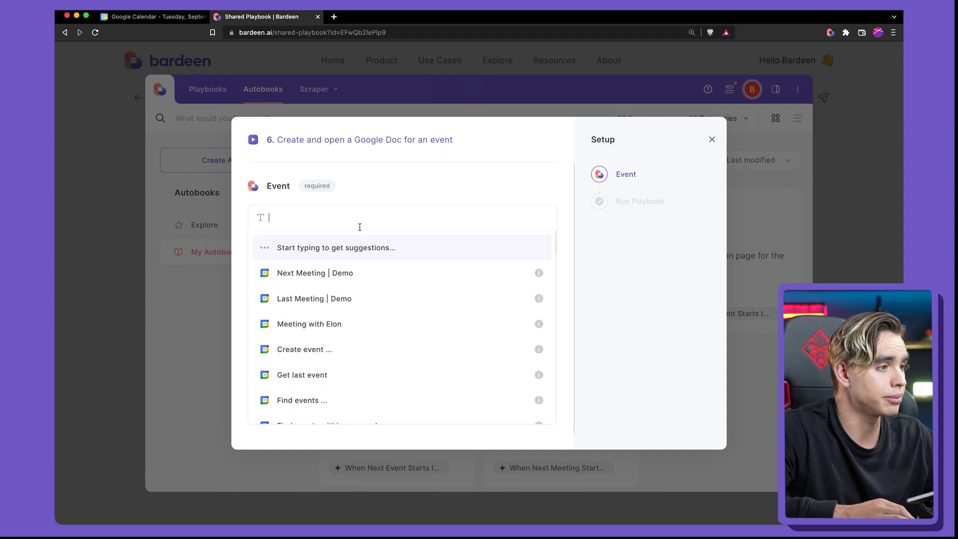
left_click(380, 280)
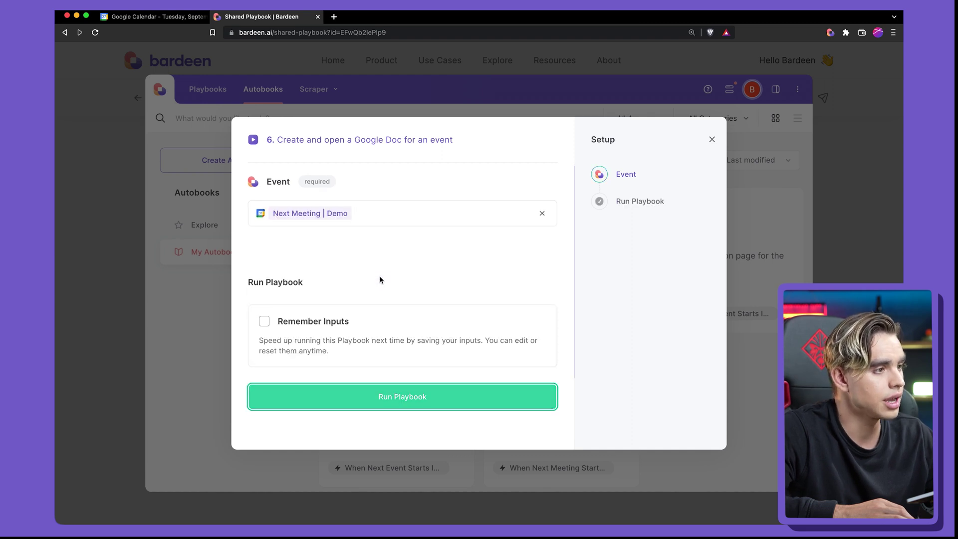
left_click(384, 386)
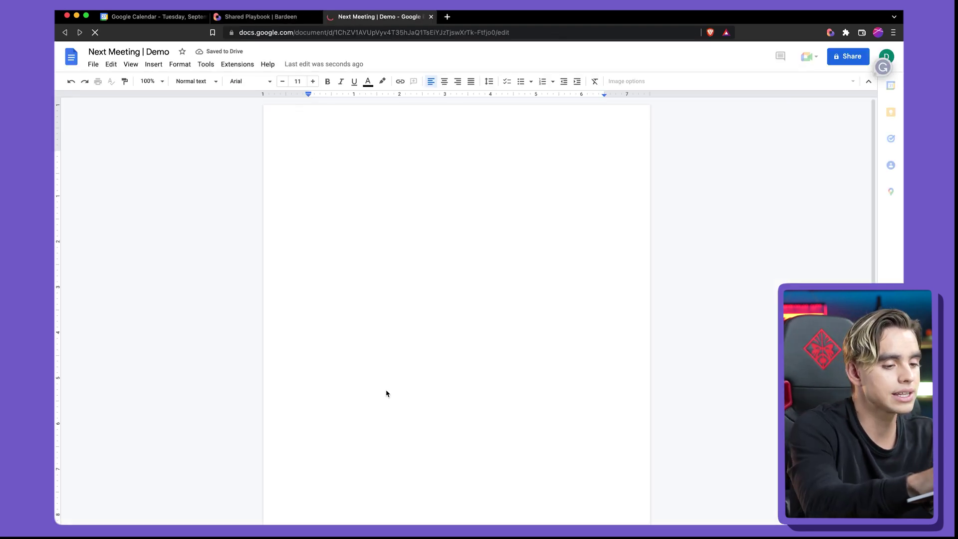
type(".lore")
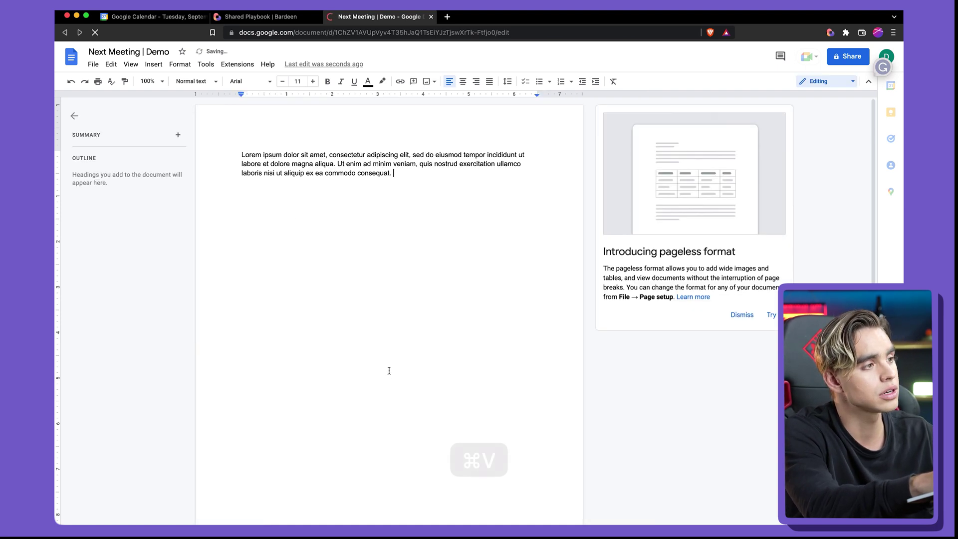
- Open the Next Meeting | Demo event in Google Calendar and examine the meeting notes link in its description
left_click(164, 23)
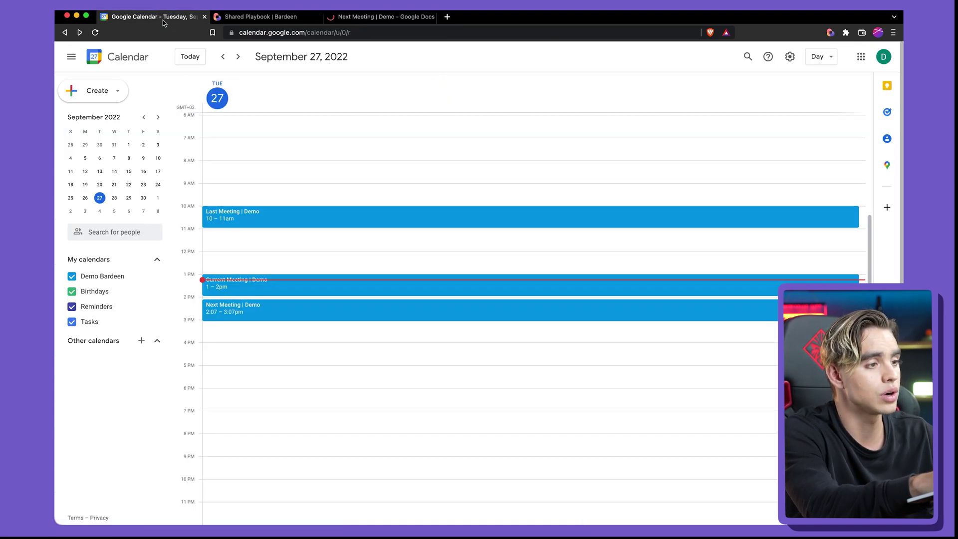
left_click(343, 309)
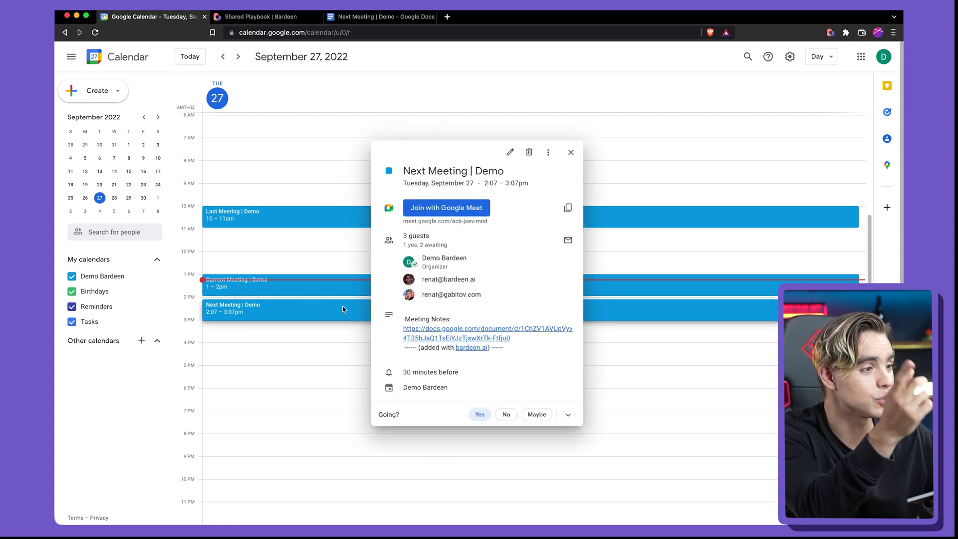
left_click_drag(406, 319, 503, 348)
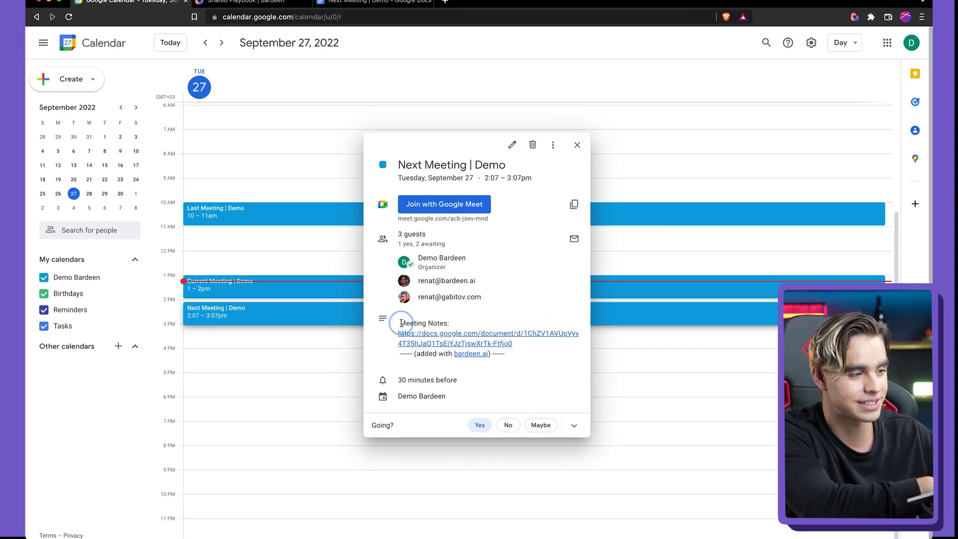
left_click(523, 354)
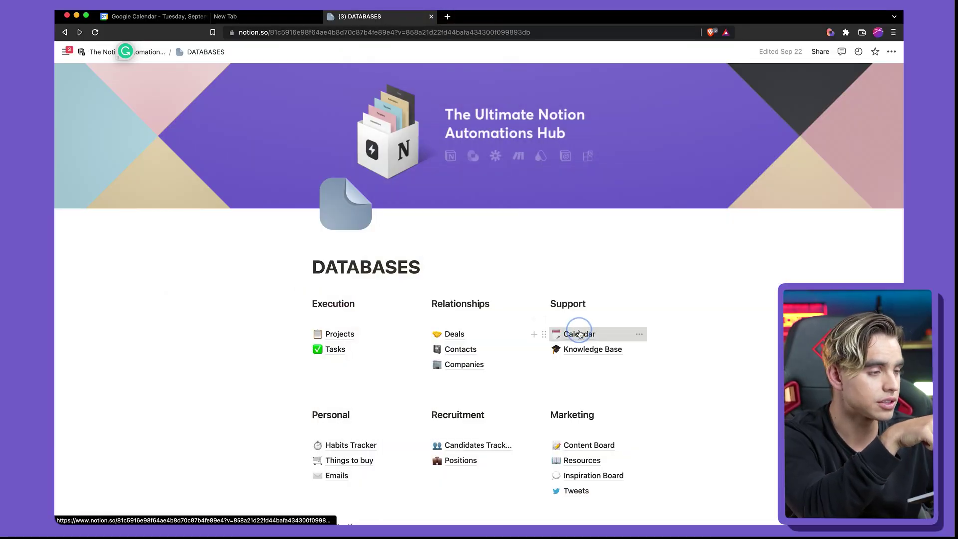
- Open Notion's Calendar database and, from there, the "Create and open a Notion page for the next event" Autobook in the Builder
left_click(576, 334)
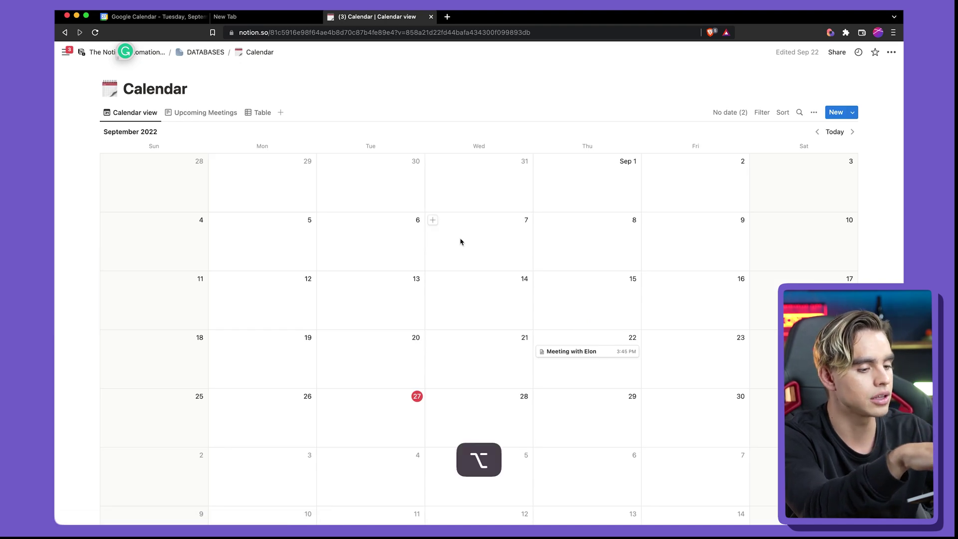
key("alt+b")
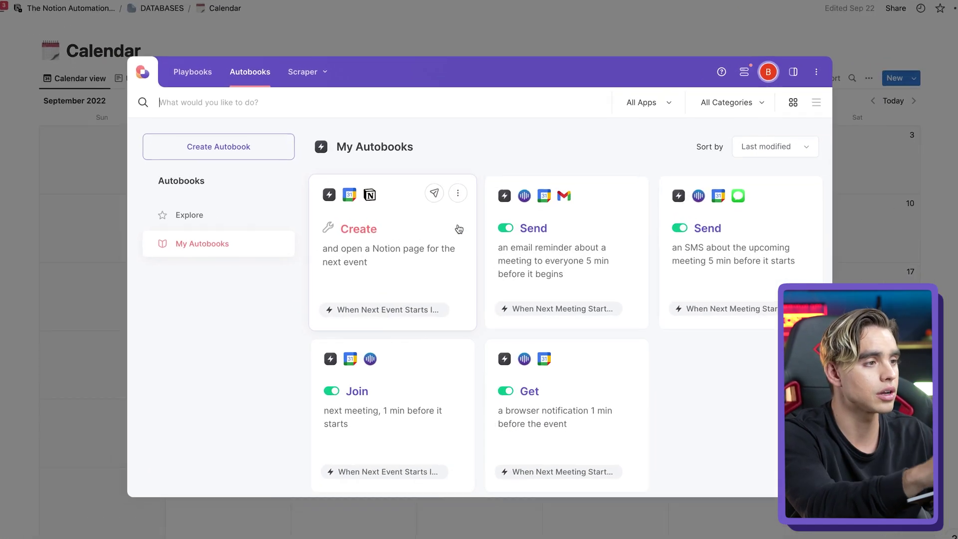
left_click(452, 167)
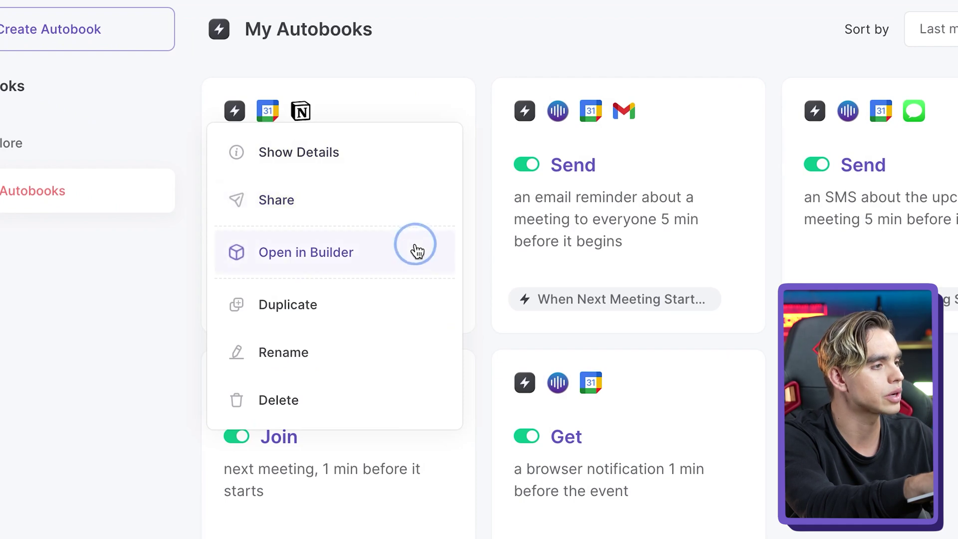
left_click(414, 245)
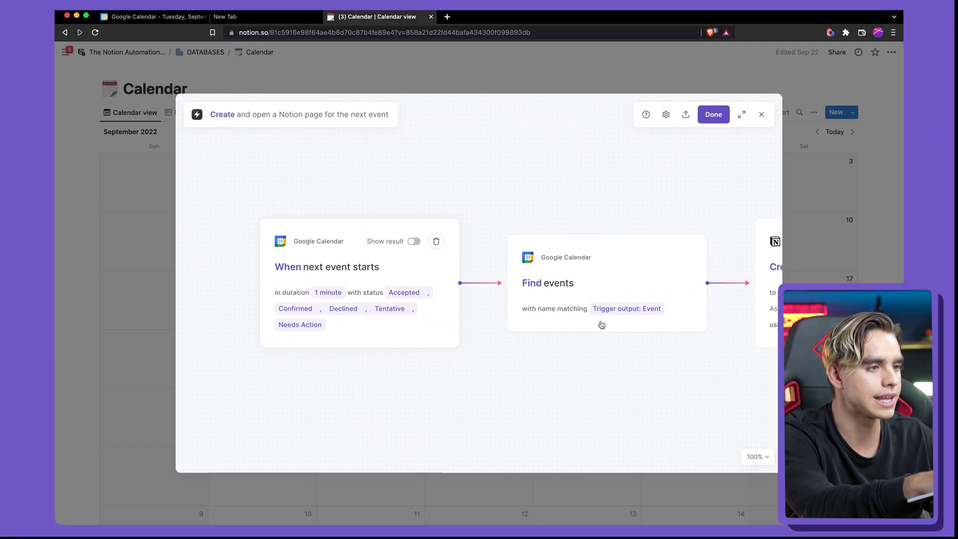
- Set the target database of the Create Notion page action to Calendar
scroll(601, 325, "right", 5)
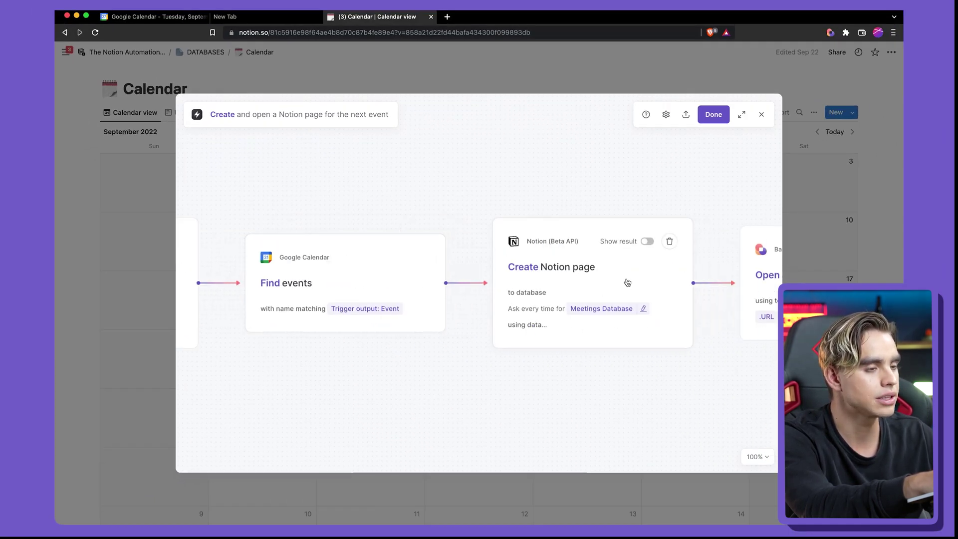
left_click(627, 283)
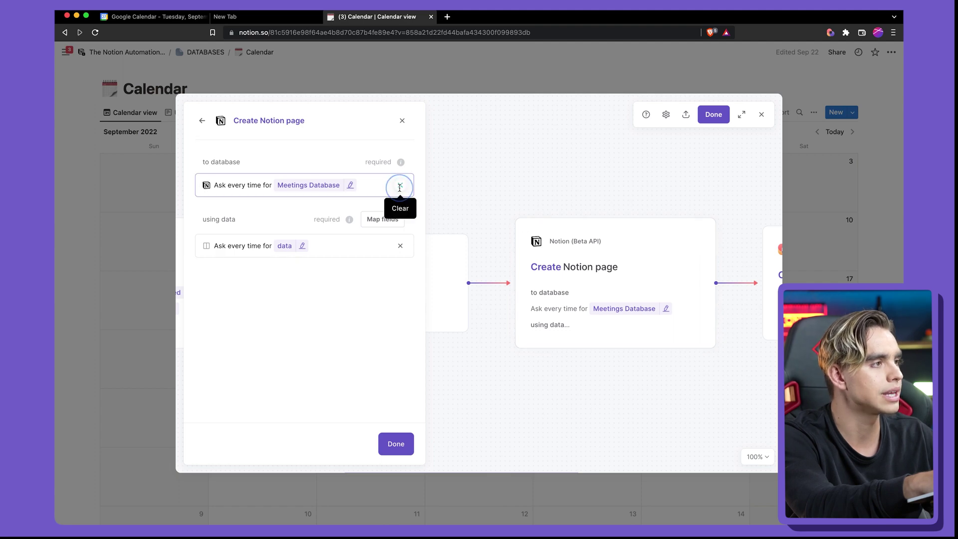
left_click(399, 186)
type("Calend")
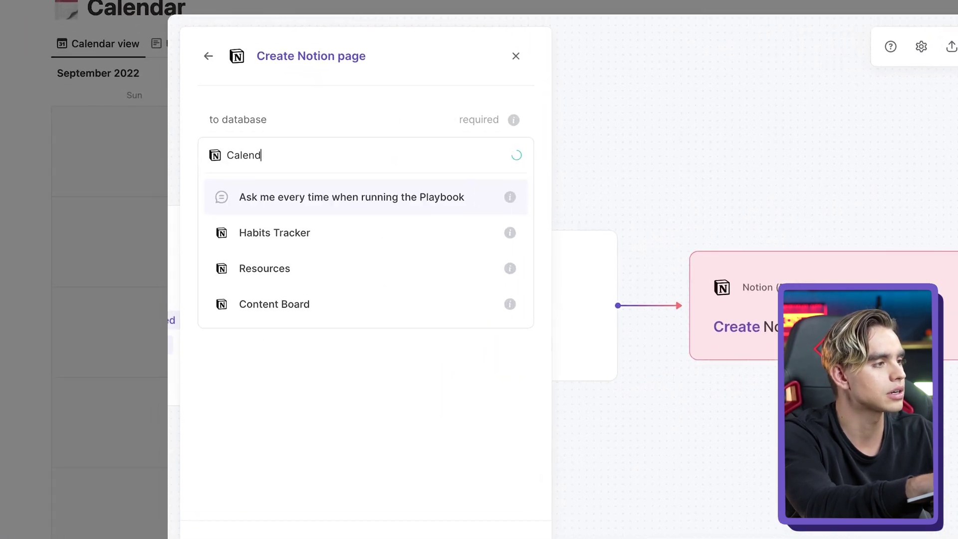
type("ar")
left_click(443, 196)
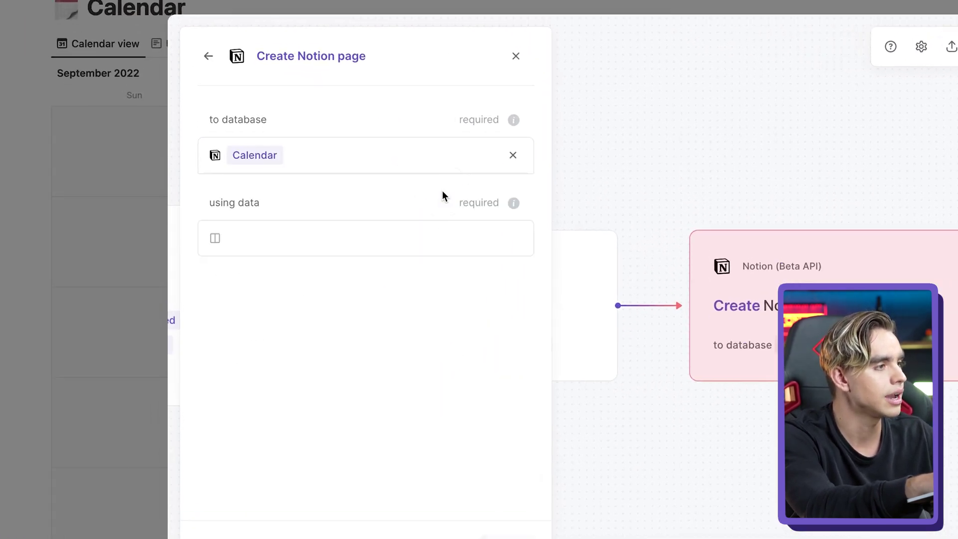
- Map the Name property of the new Notion page to the Summary of the 'when next event starts' trigger event
scroll(634, 315, "down", 2)
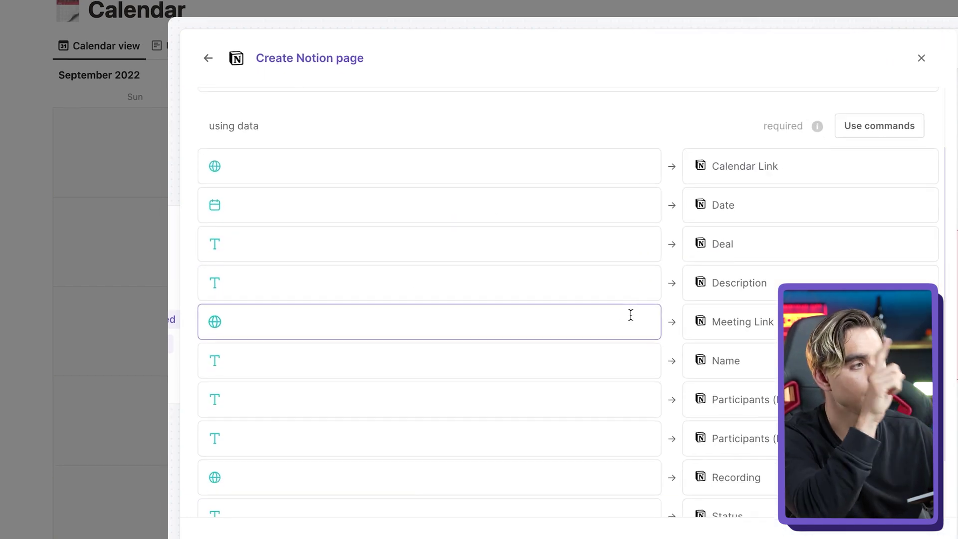
scroll(635, 315, "down", 2)
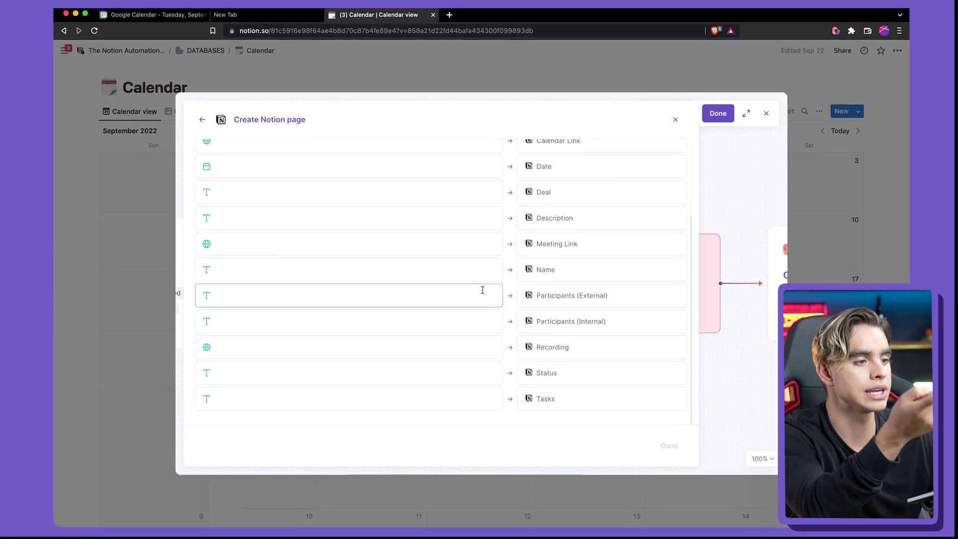
scroll(505, 332, "up", 1)
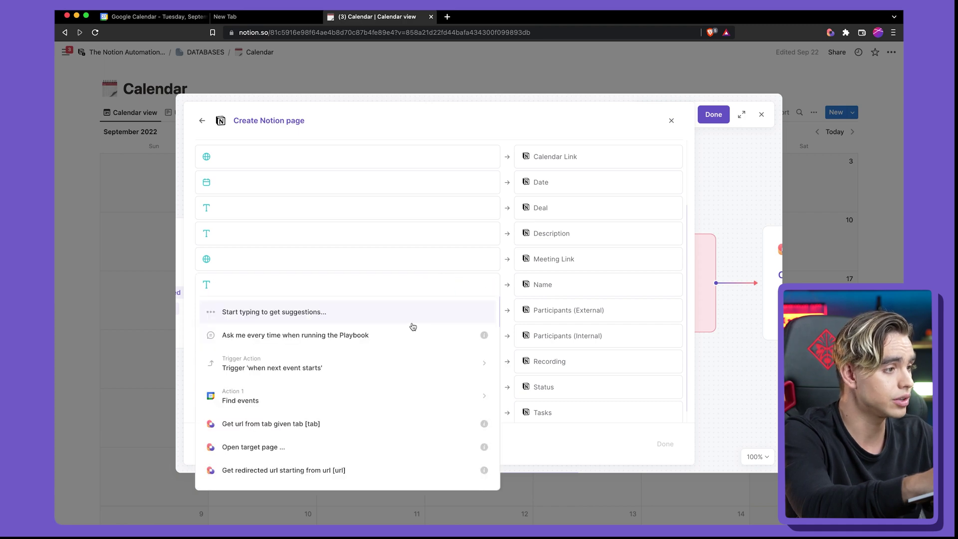
left_click(413, 366)
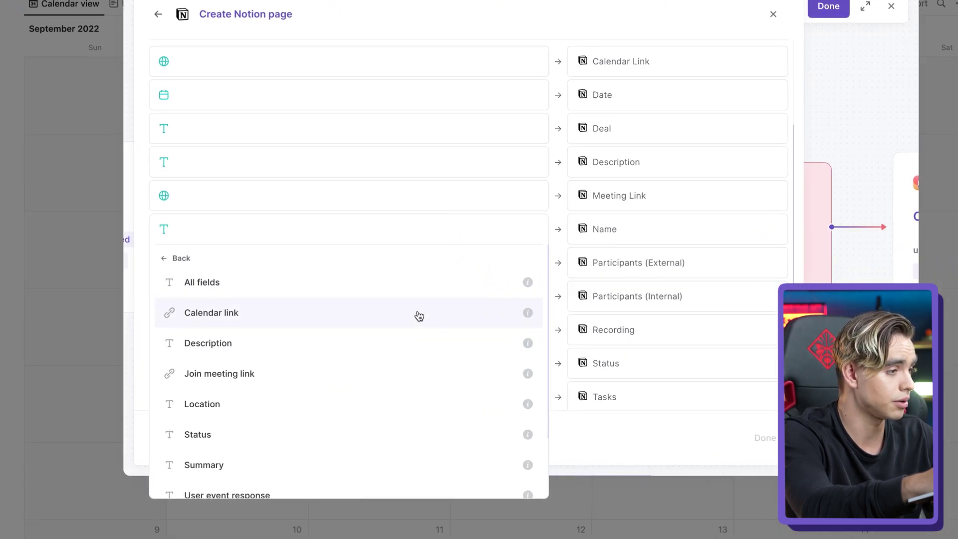
scroll(411, 394, "down", 2)
left_click(425, 365)
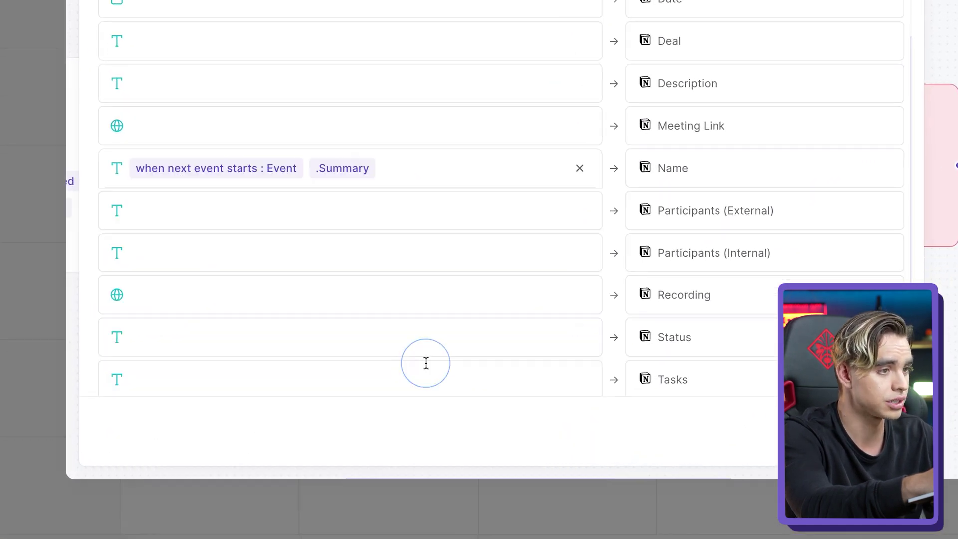
- Map the Meeting Link property to the trigger event's Join meeting link
scroll(364, 185, "up", 1)
left_click(364, 179)
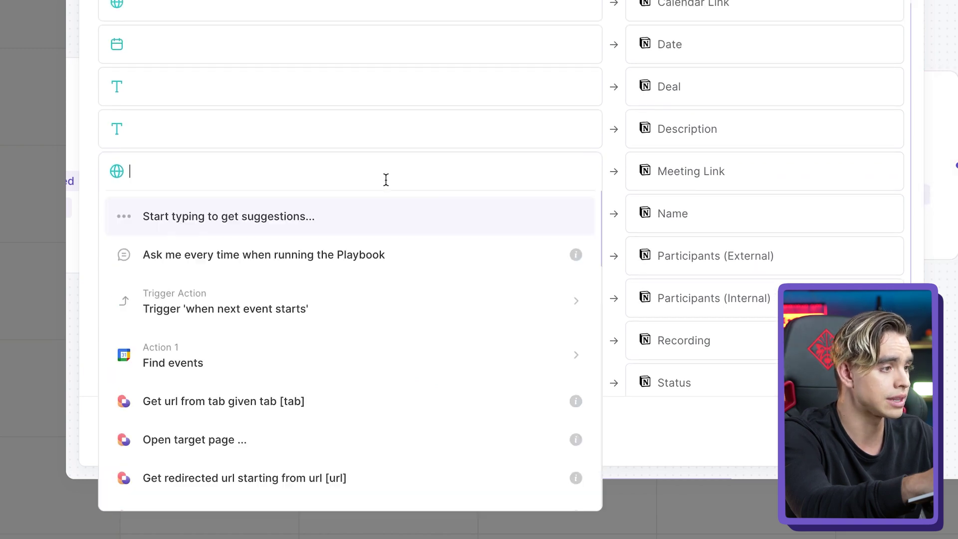
left_click(418, 297)
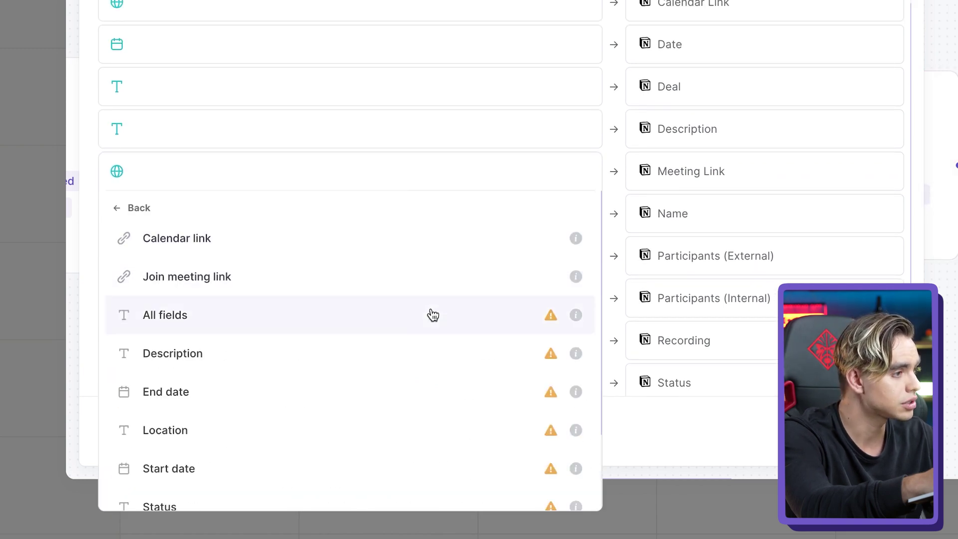
left_click(409, 278)
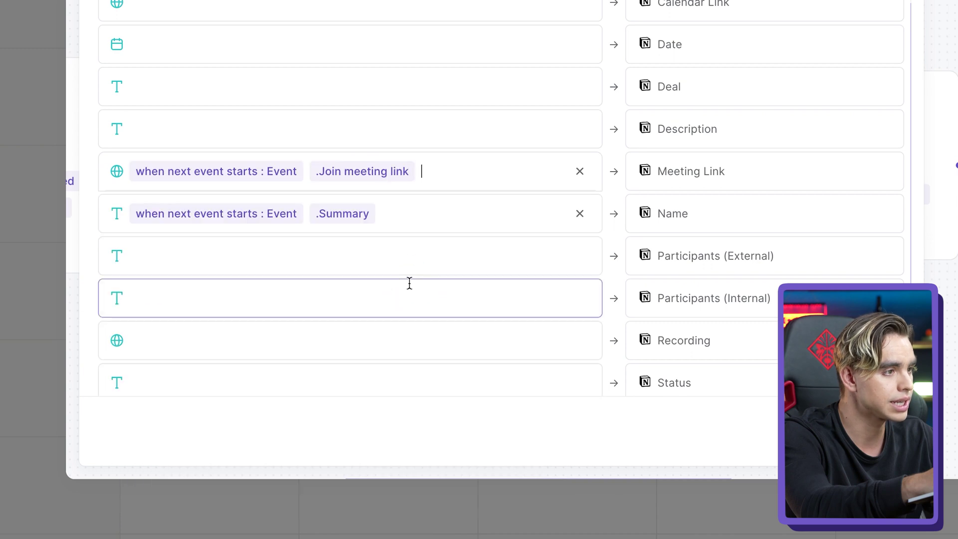
- Map the Date property to the trigger event's Start date
scroll(483, 233, "down", 1)
scroll(391, 75, "up", 2)
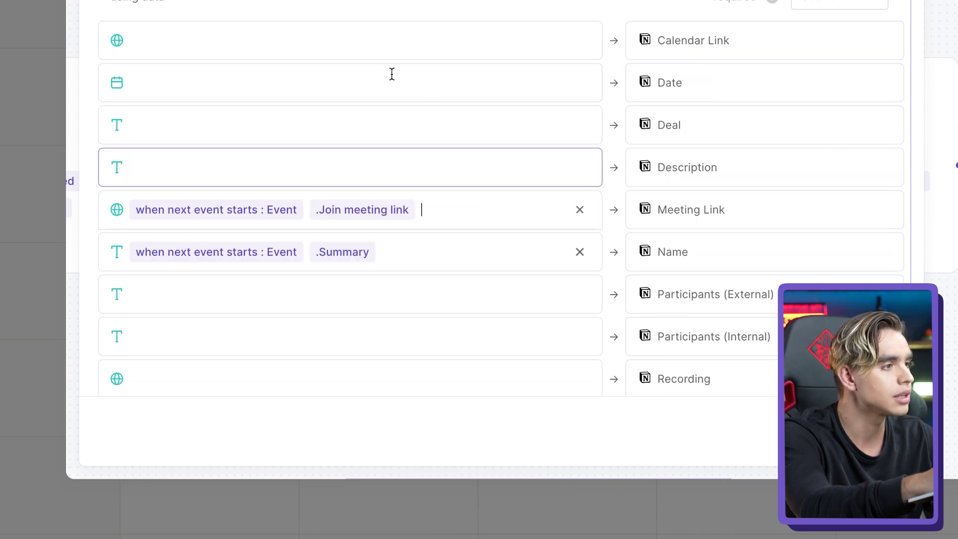
left_click(384, 81)
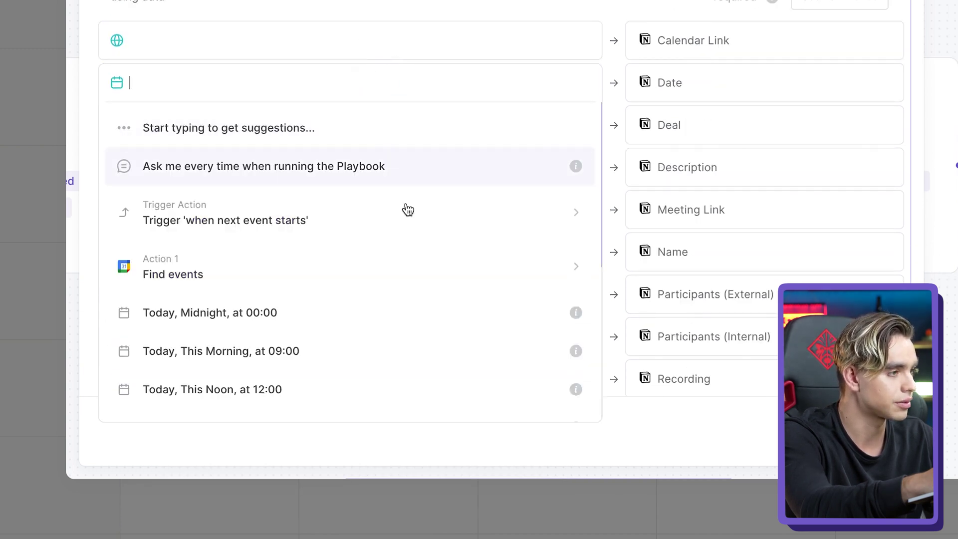
left_click(410, 217)
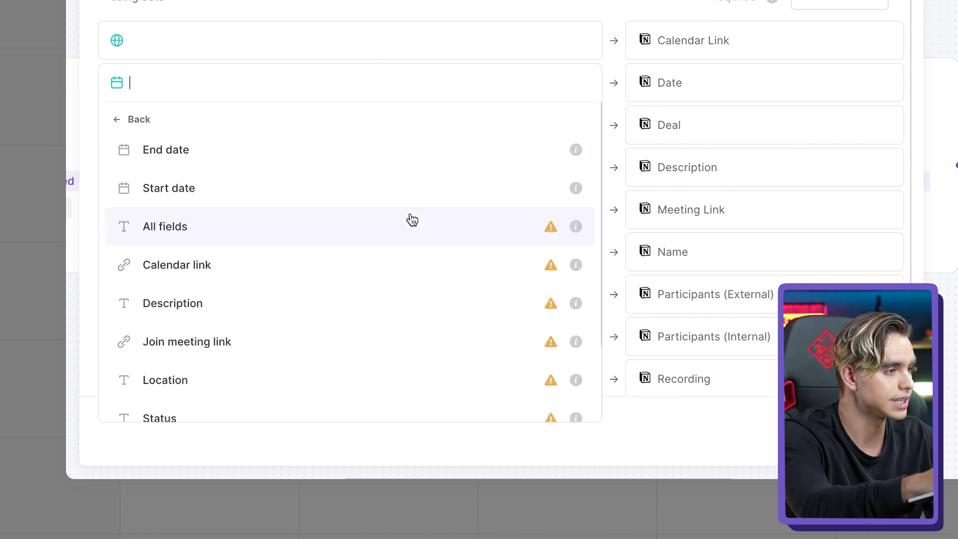
left_click(377, 192)
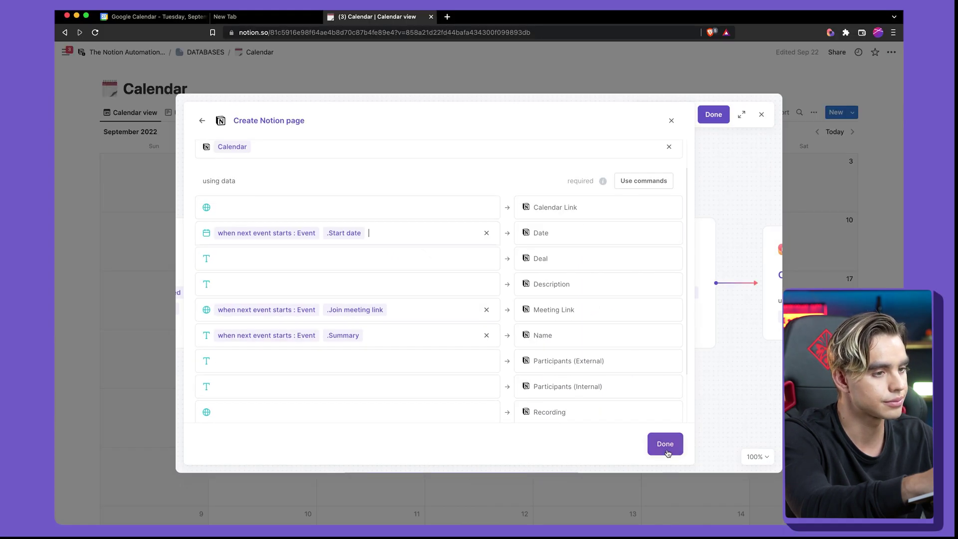
- Confirm the Create Notion page action and save the Autobook
left_click(665, 445)
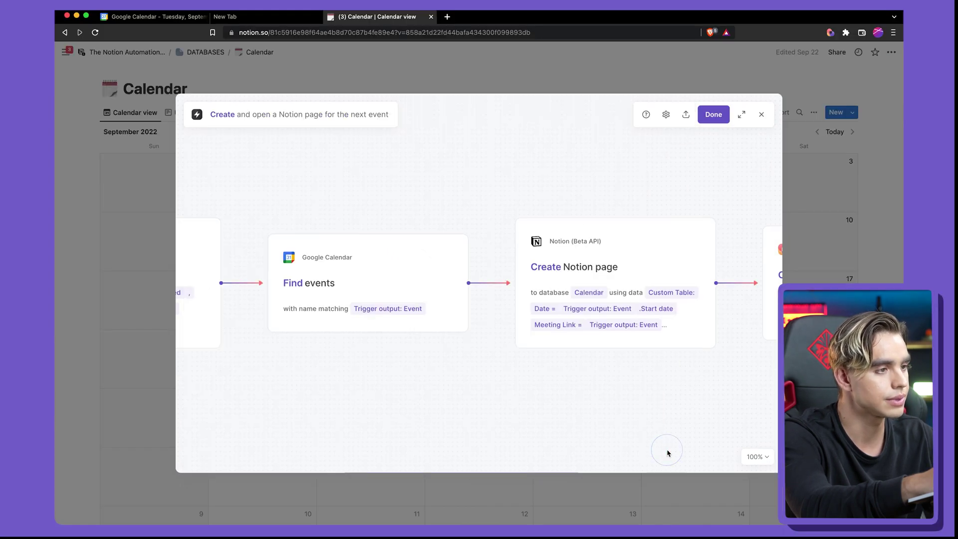
left_click(723, 114)
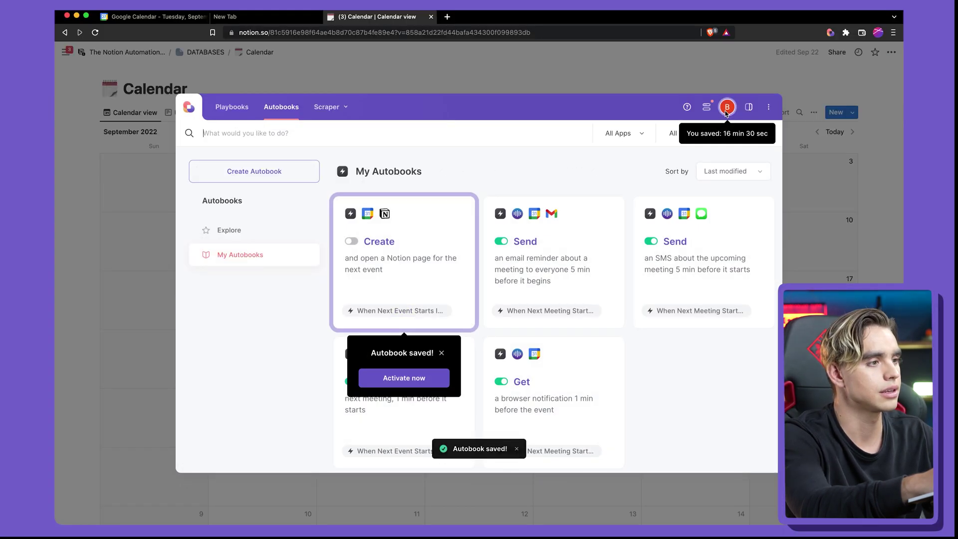
left_click(419, 232)
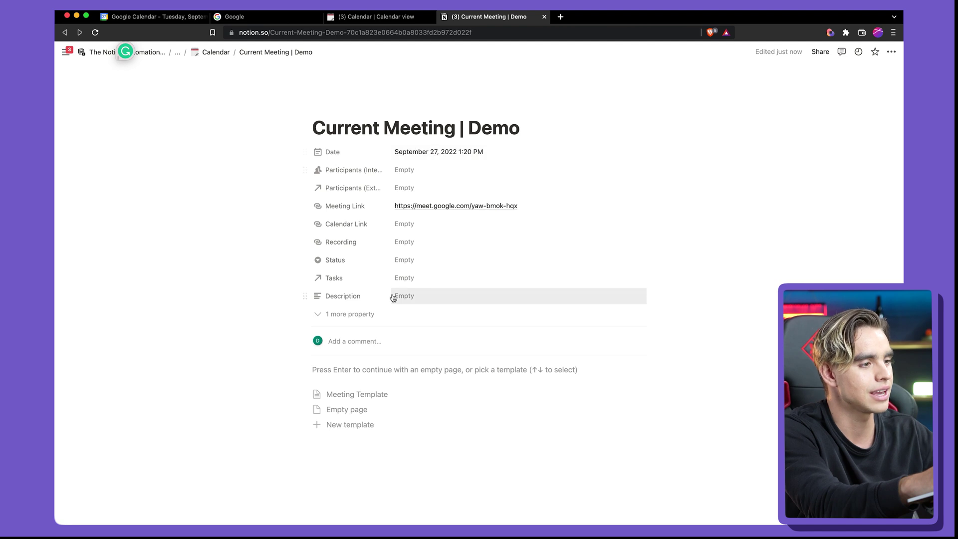
- Apply the Meeting Template to the Current Meeting | Demo page and look through its sections
left_click(381, 396)
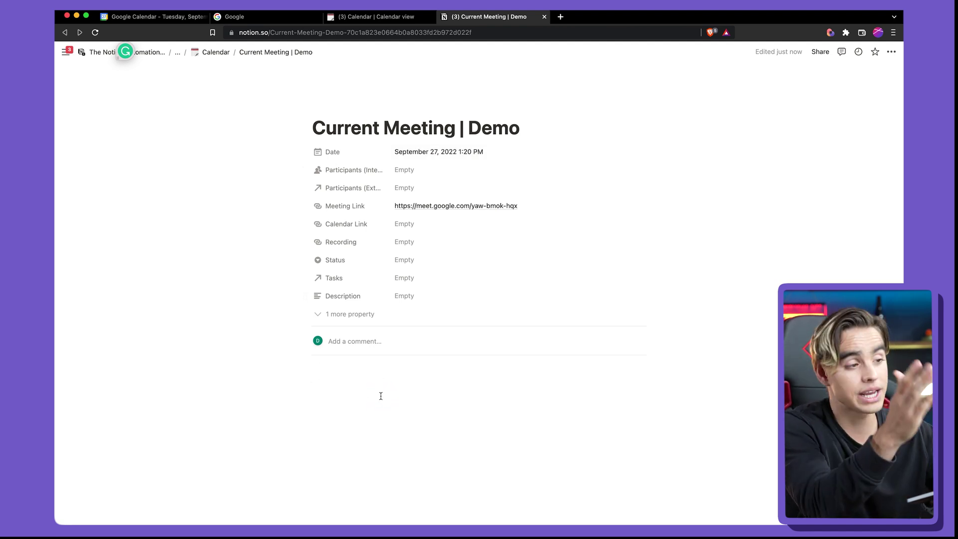
scroll(380, 395, "down", 5)
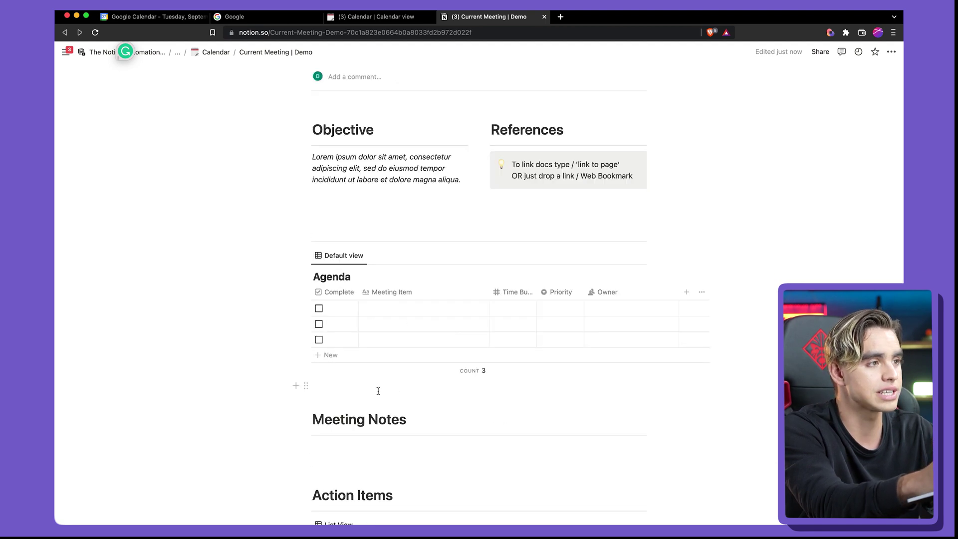
scroll(399, 378, "down", 4)
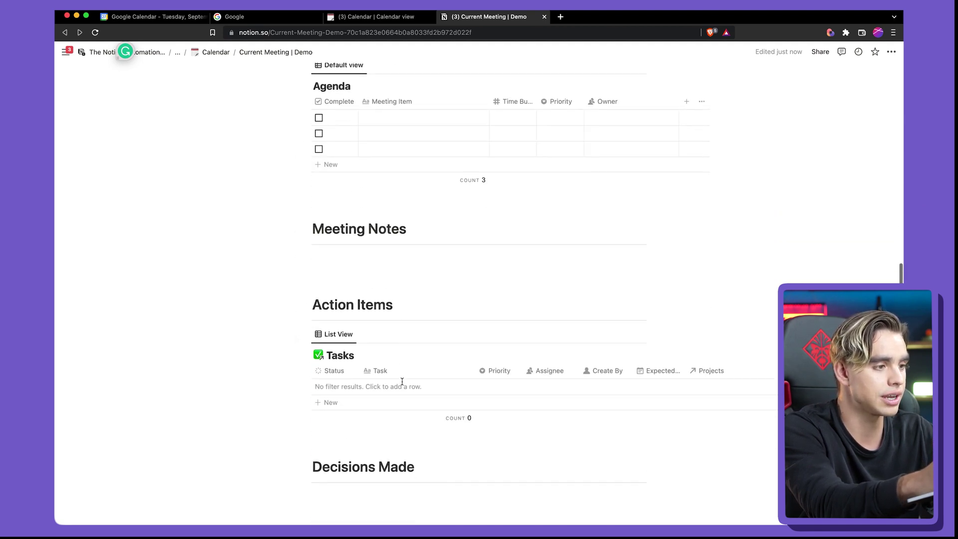
- Add the task "Record a Youtube video" to the Tasks table under Action Items
scroll(402, 381, "down", 1)
left_click(363, 351)
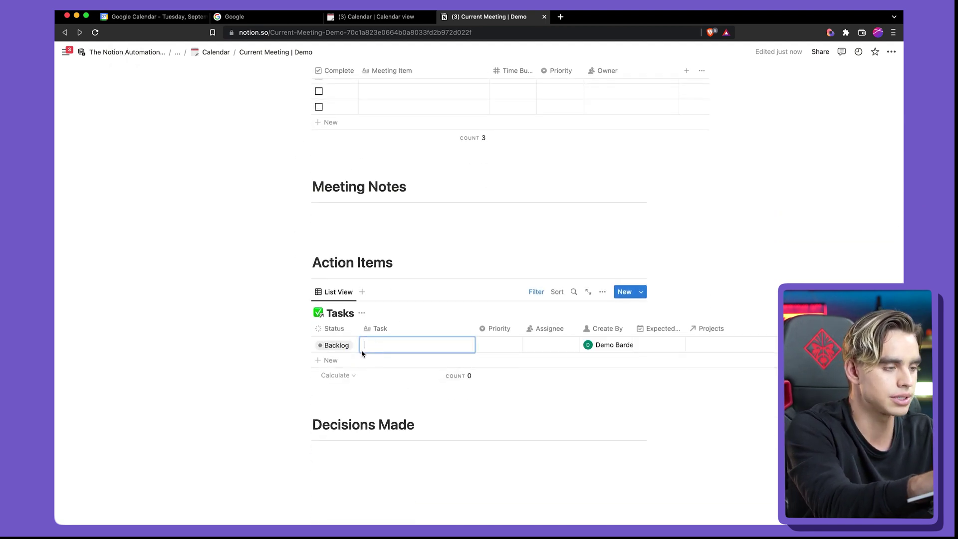
type("Record")
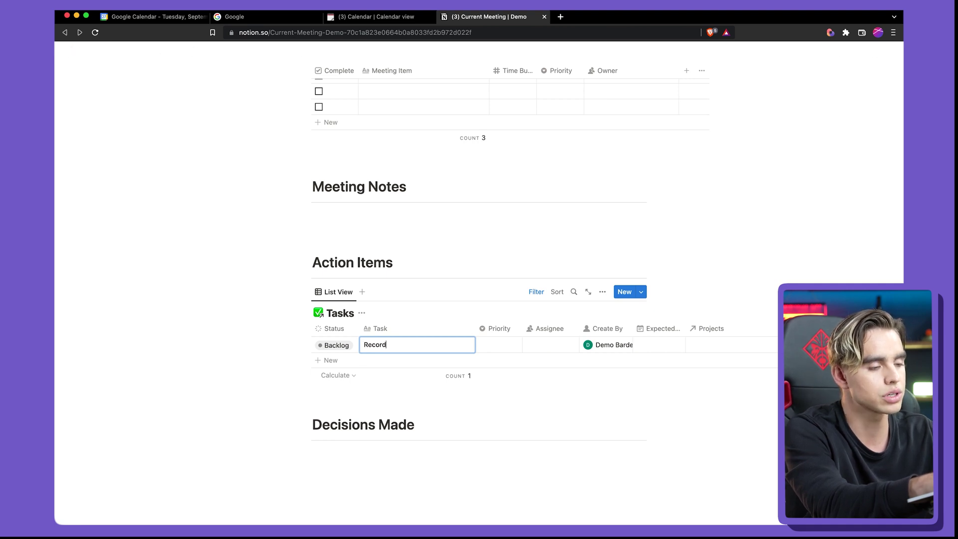
type(" a Youtube vid")
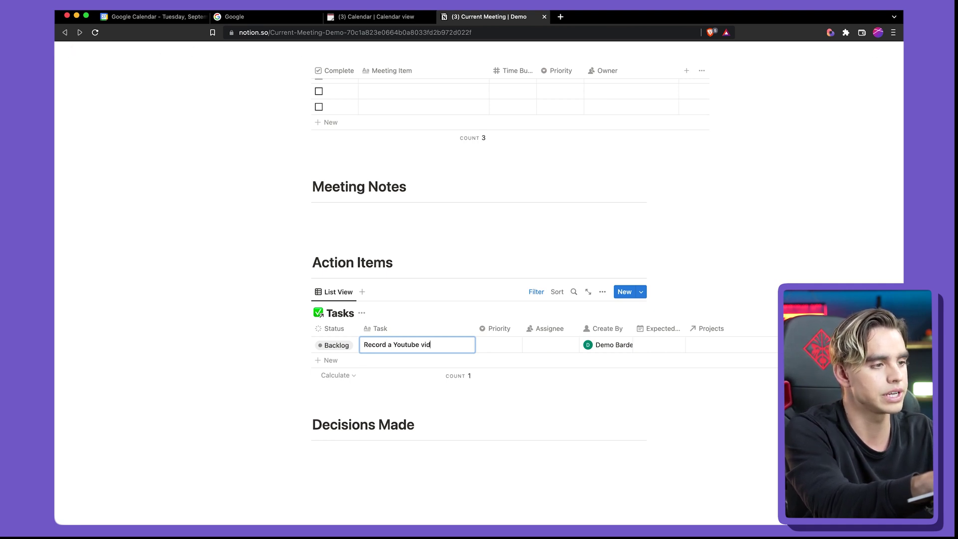
type("eo")
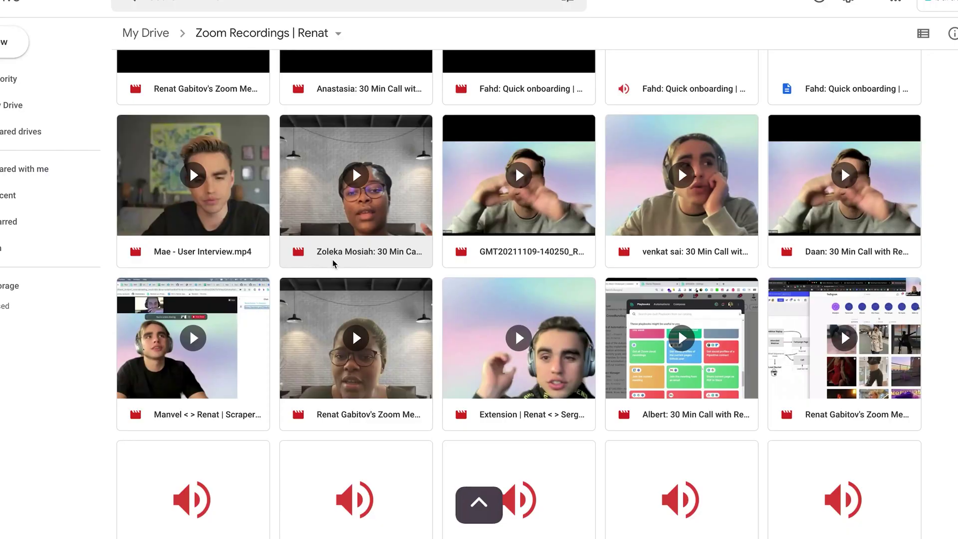
- In Google Drive, open the sharing settings of a 30-minute call recording in the Zoom recordings folder and copy its link
right_click(333, 263)
left_click(373, 252)
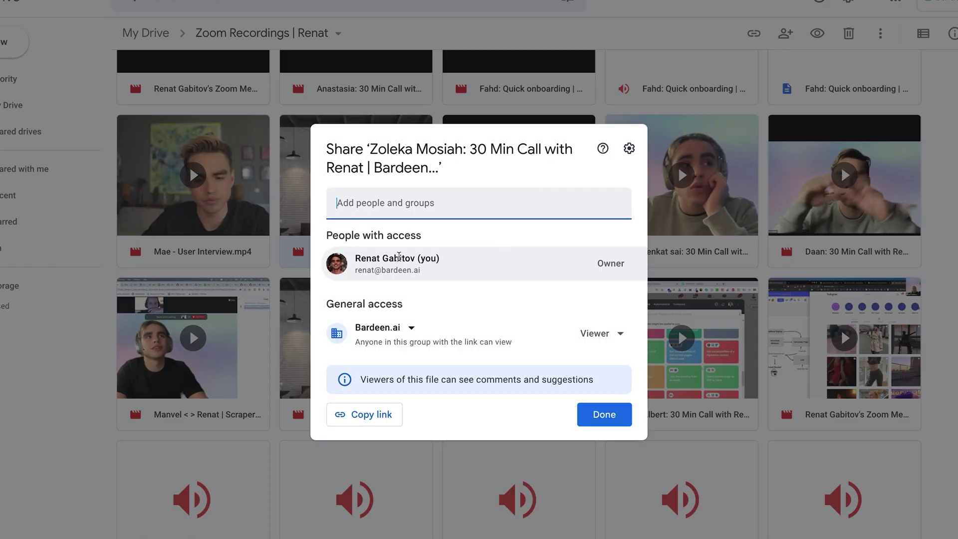
left_click(379, 414)
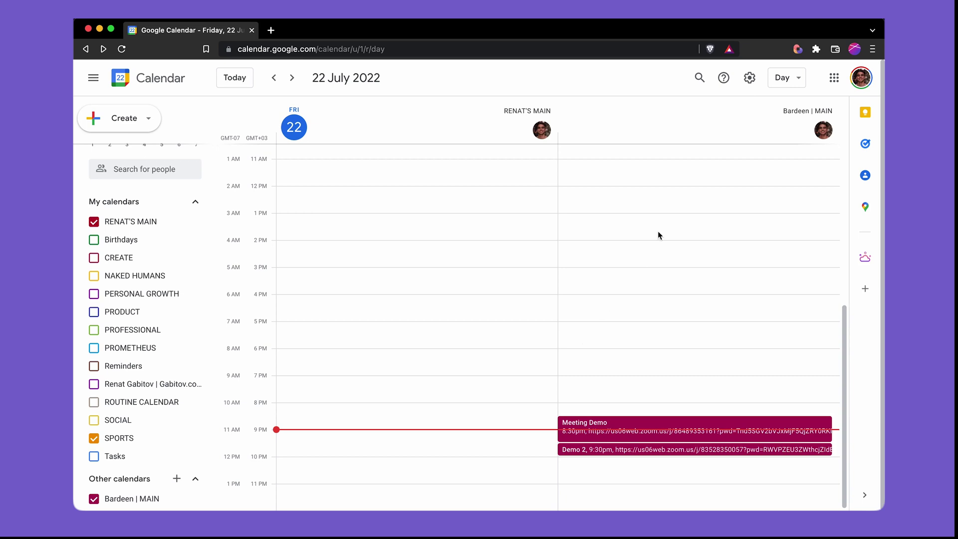
- Create a new Bardeen Autobook with the "When Zoom cloud recording becomes available" trigger, leaving its meeting unspecified
left_click(797, 48)
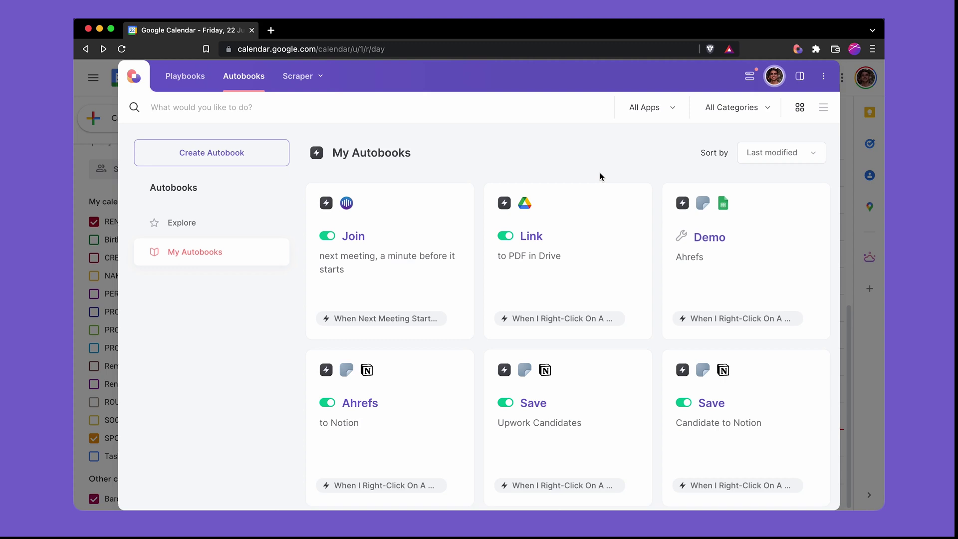
left_click(274, 156)
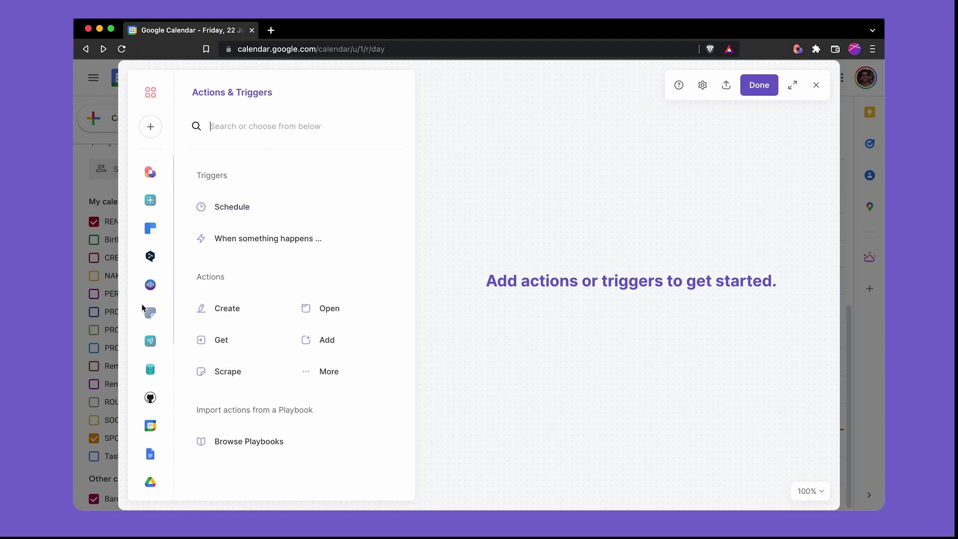
scroll(150, 429, "down", 5)
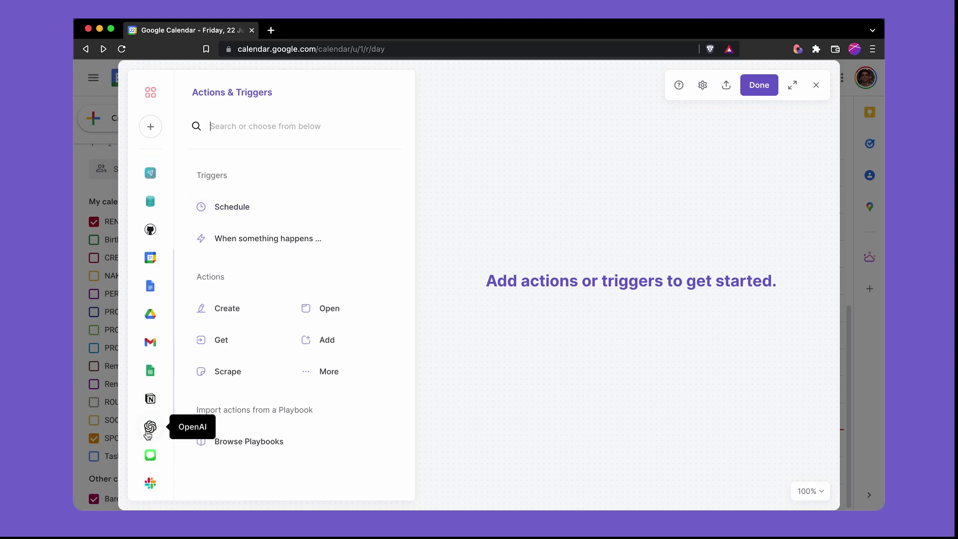
left_click(154, 475)
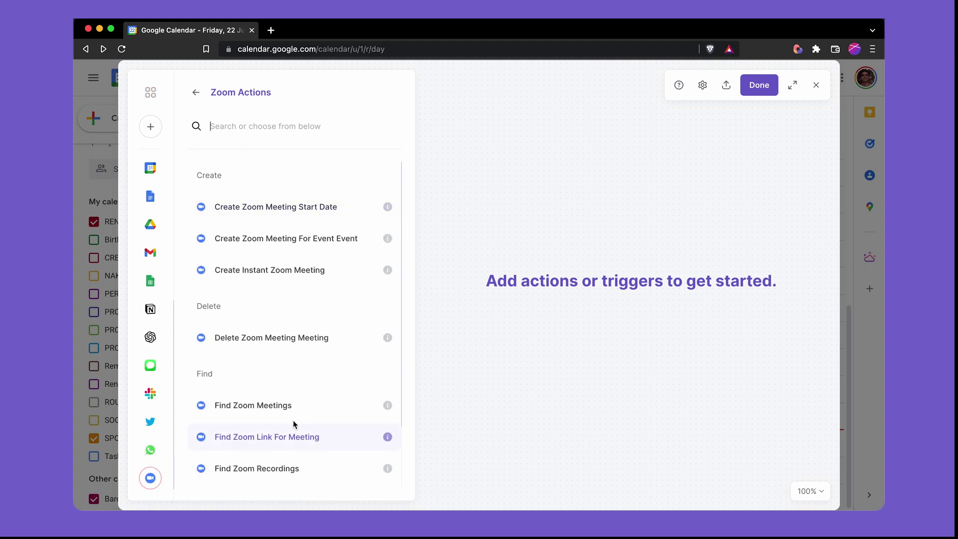
scroll(293, 420, "down", 2)
left_click(316, 465)
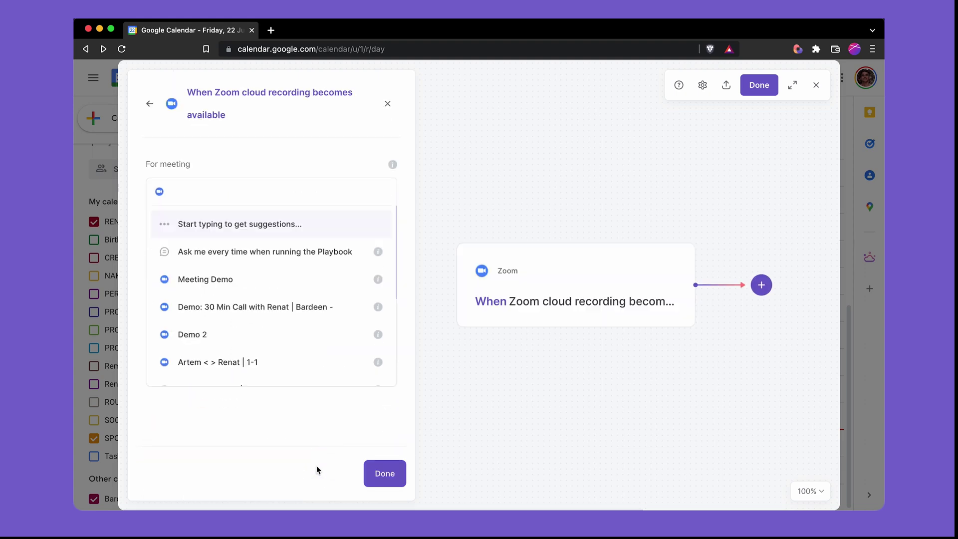
left_click(399, 477)
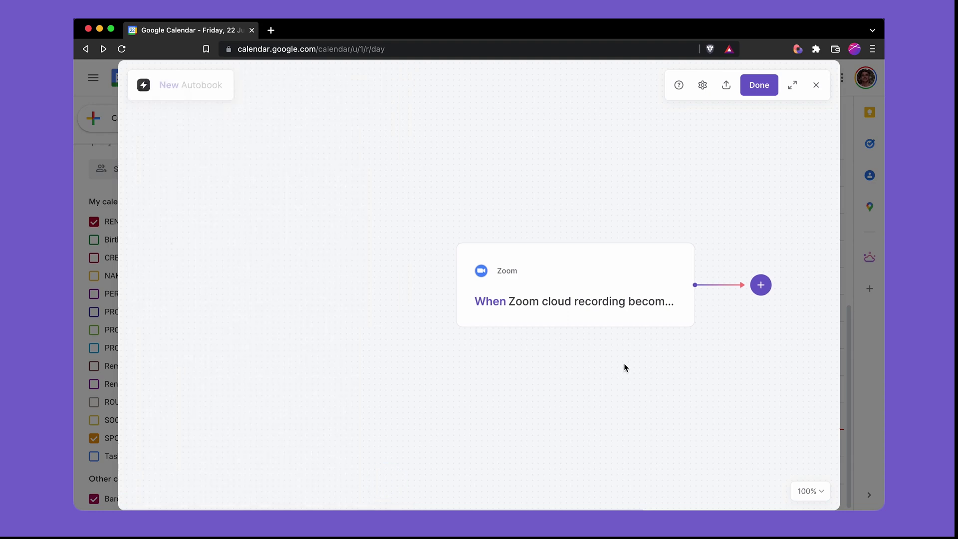
- Add an "Upload file to Google Drive" action after the Zoom trigger, using the trigger's Zoom Meeting Recording as the file
left_click(674, 285)
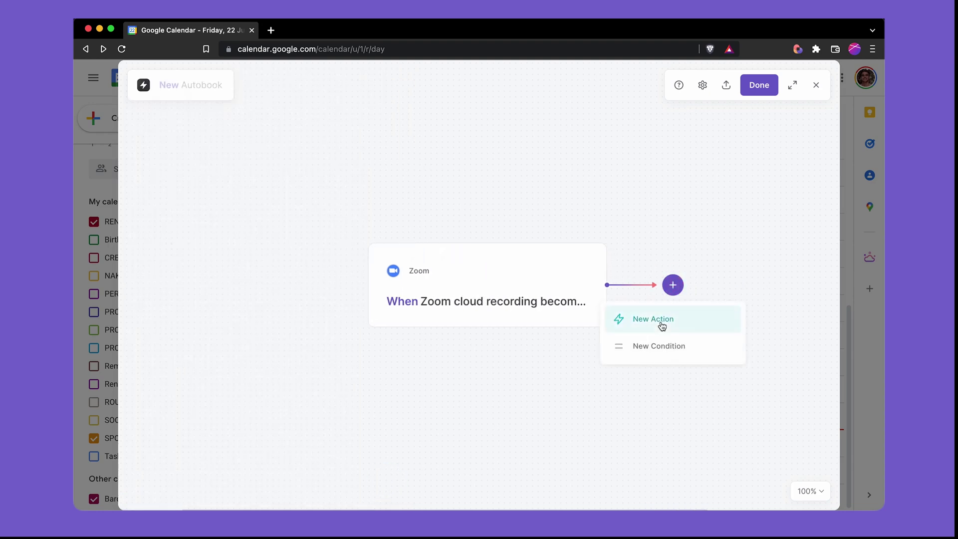
left_click(661, 324)
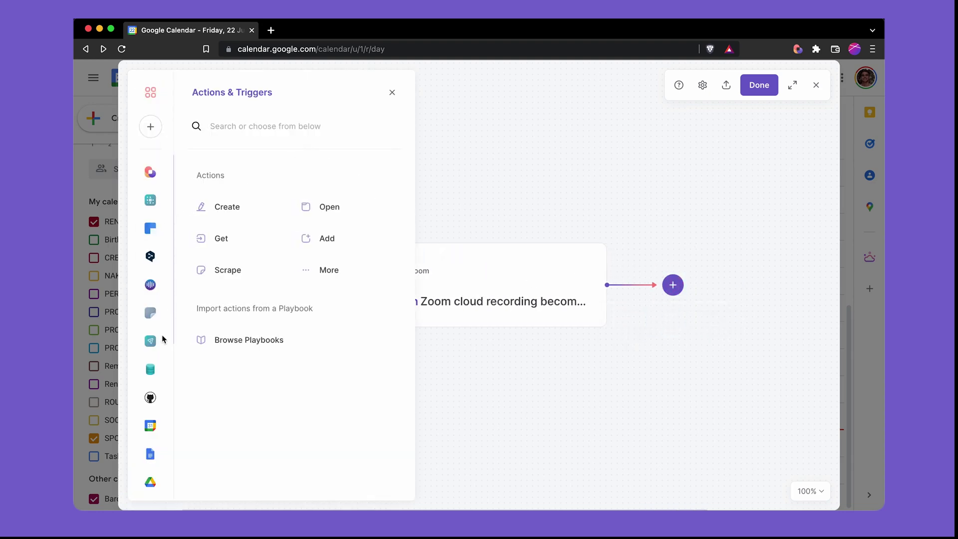
left_click(145, 485)
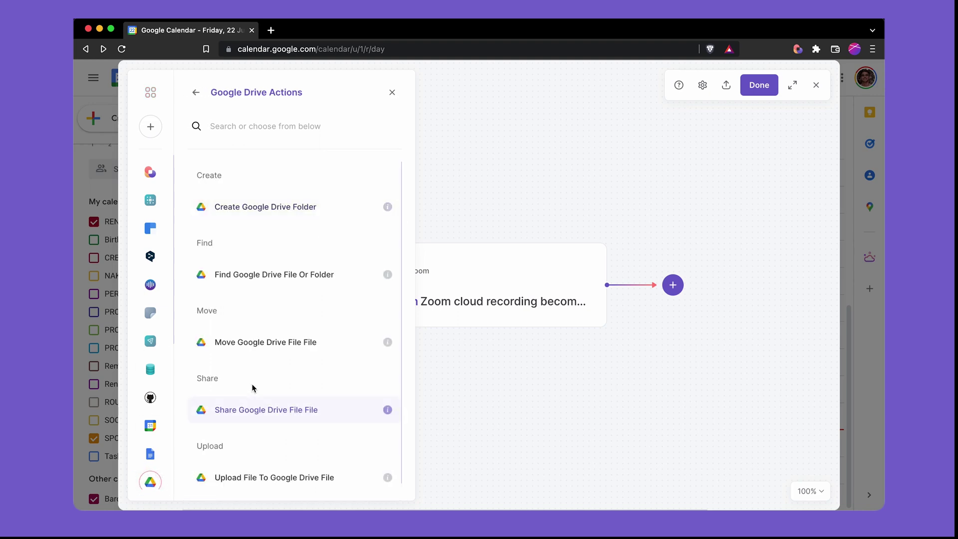
left_click(297, 473)
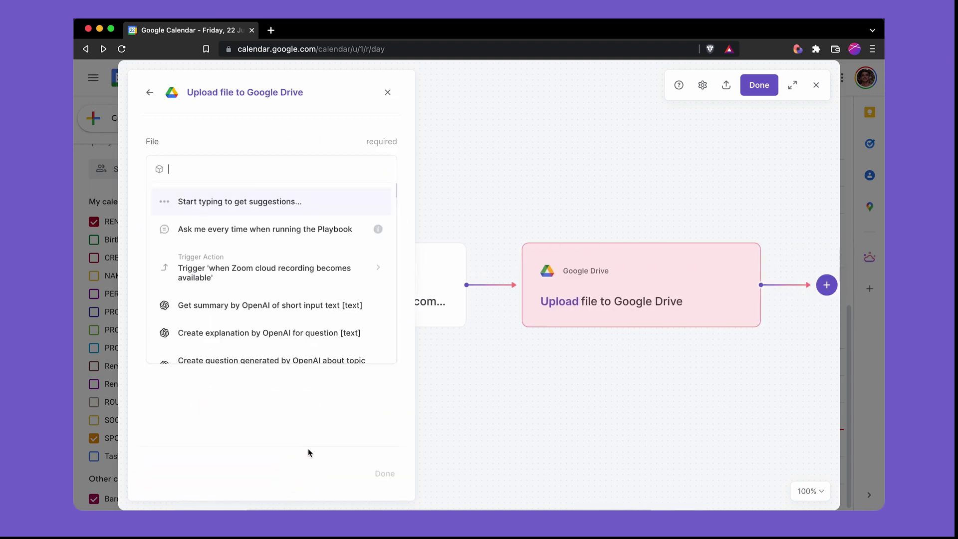
left_click(200, 280)
left_click(239, 225)
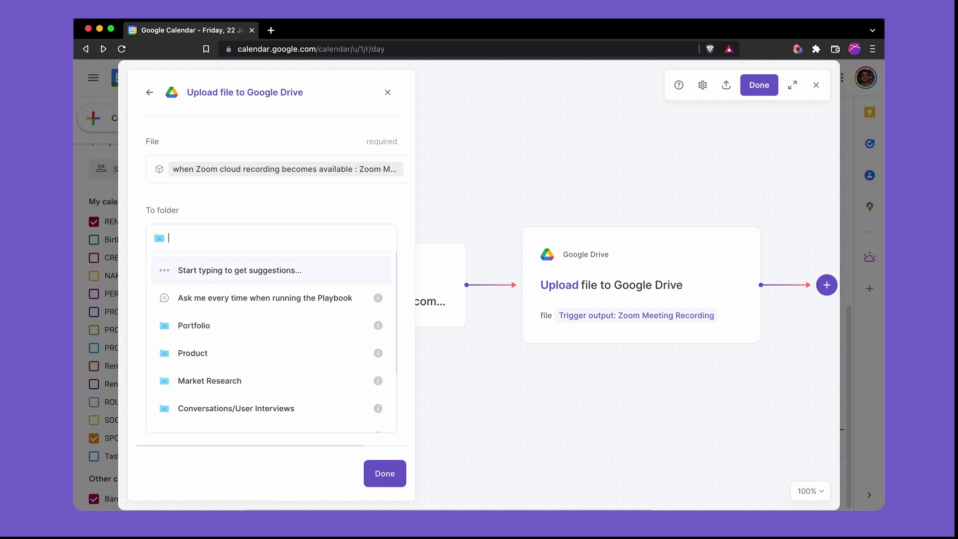
- Set the upload's destination to the Zoom Recordings folder, leave sharing empty, and finish the Google Drive action
type("Zoom Recordings")
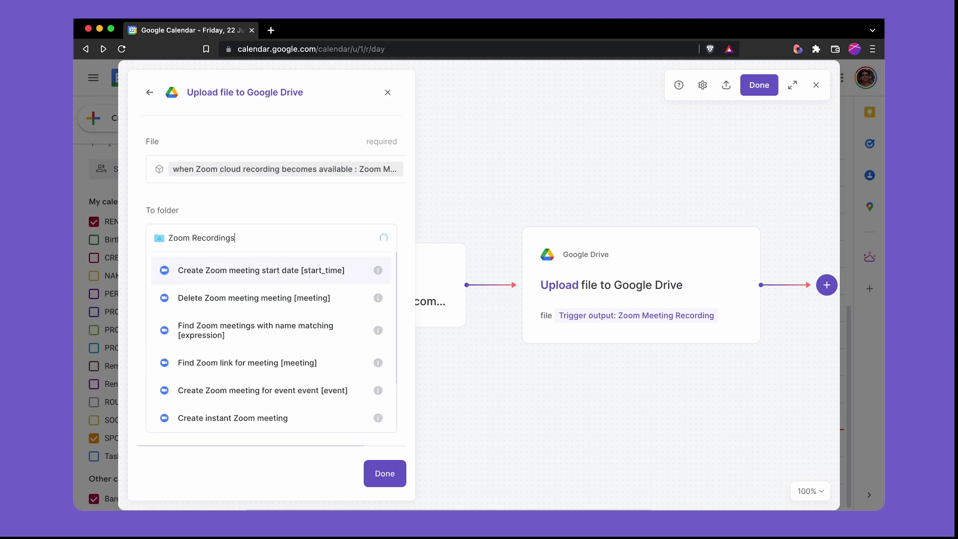
left_click(310, 273)
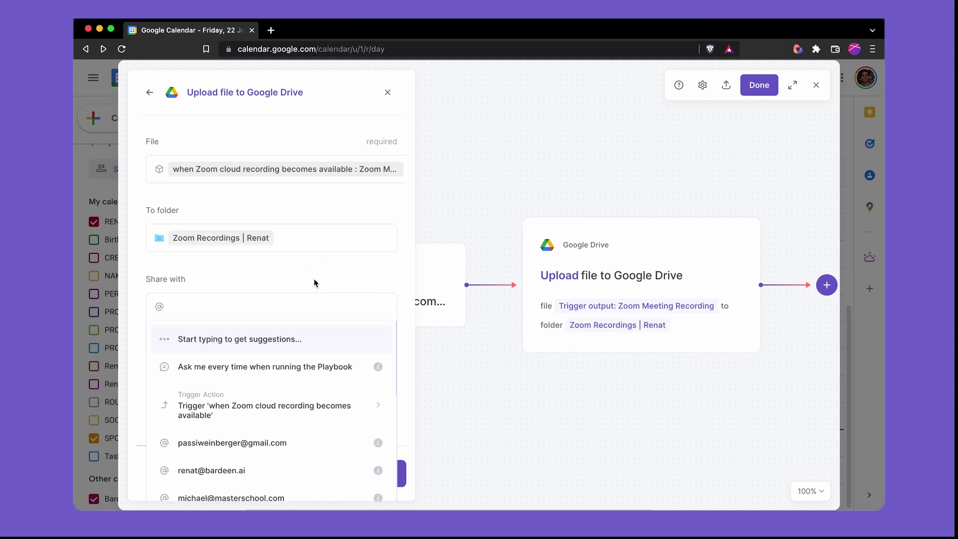
left_click(210, 304)
left_click(303, 272)
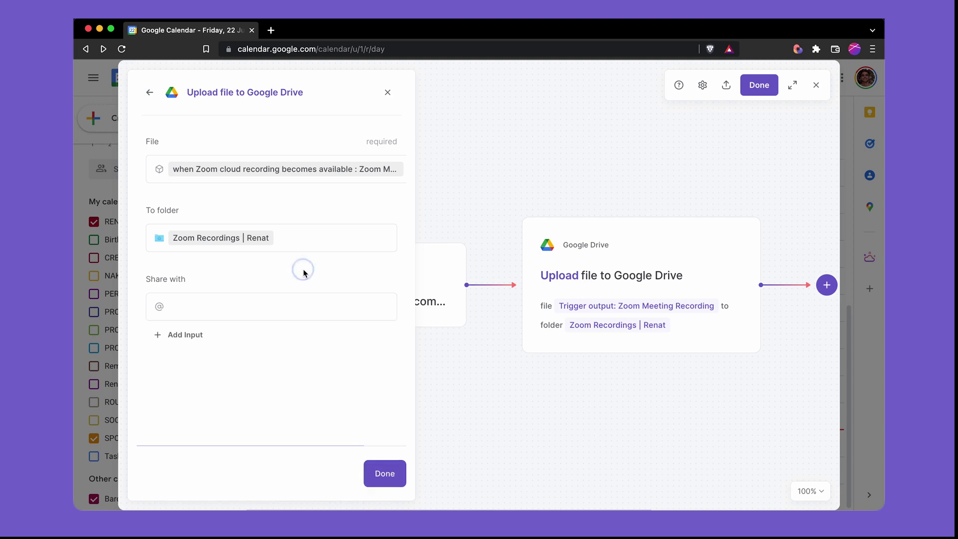
left_click(394, 473)
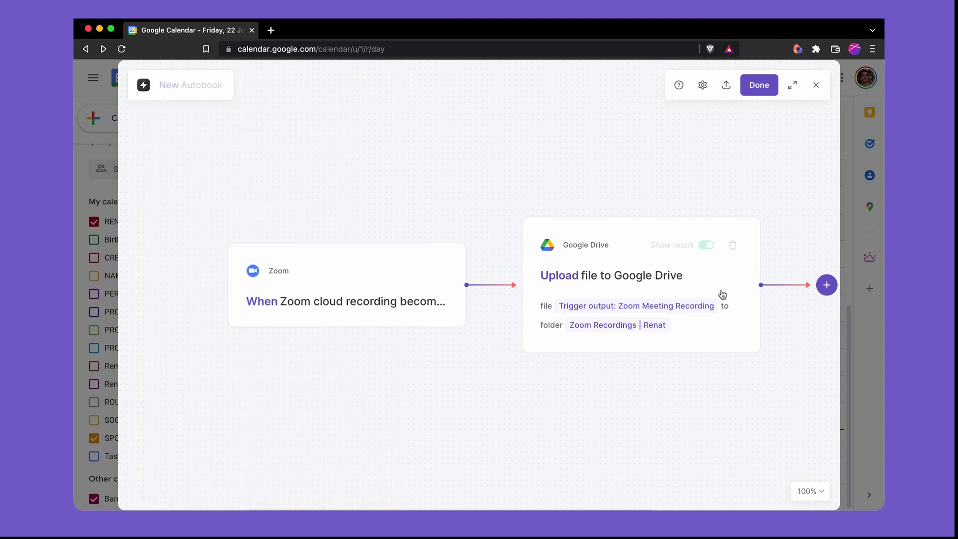
- Save the new Autobook with the name "Upload Zoom recordings to Drive"
left_click(758, 86)
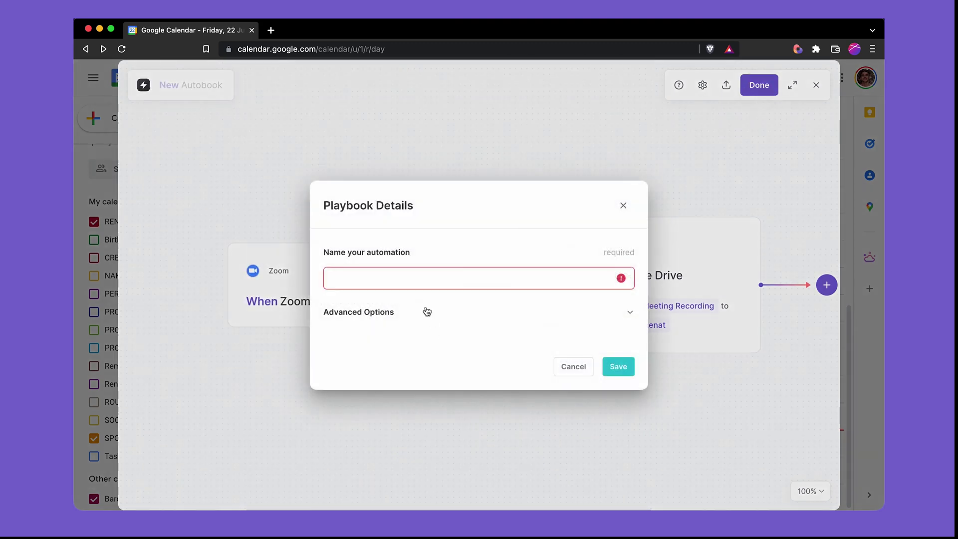
left_click(410, 280)
type("Upload Zoom recordings to Drive")
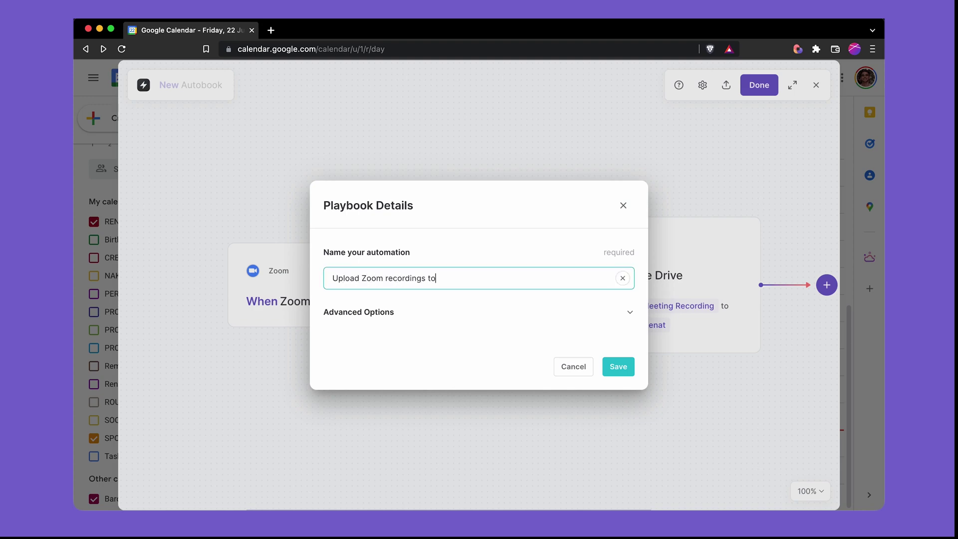
left_click(618, 366)
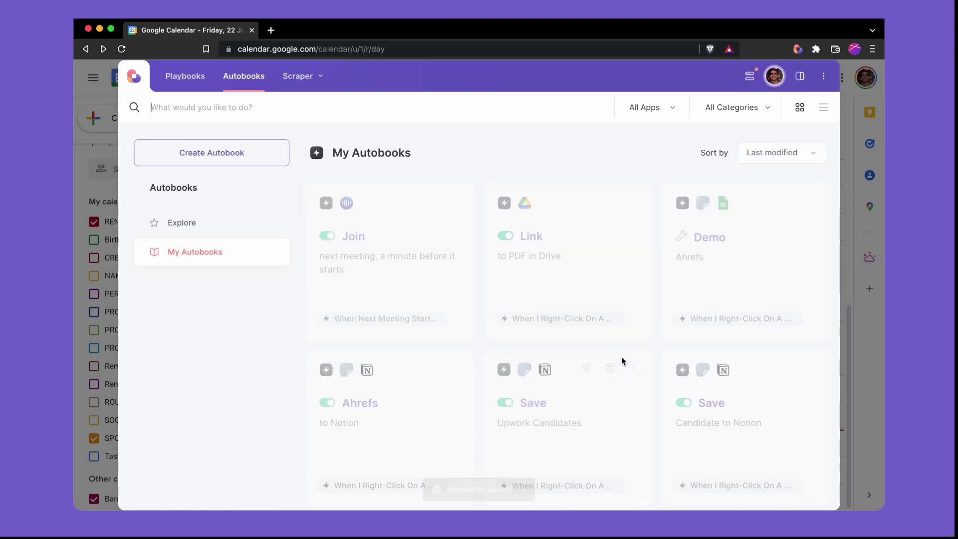
left_click(407, 388)
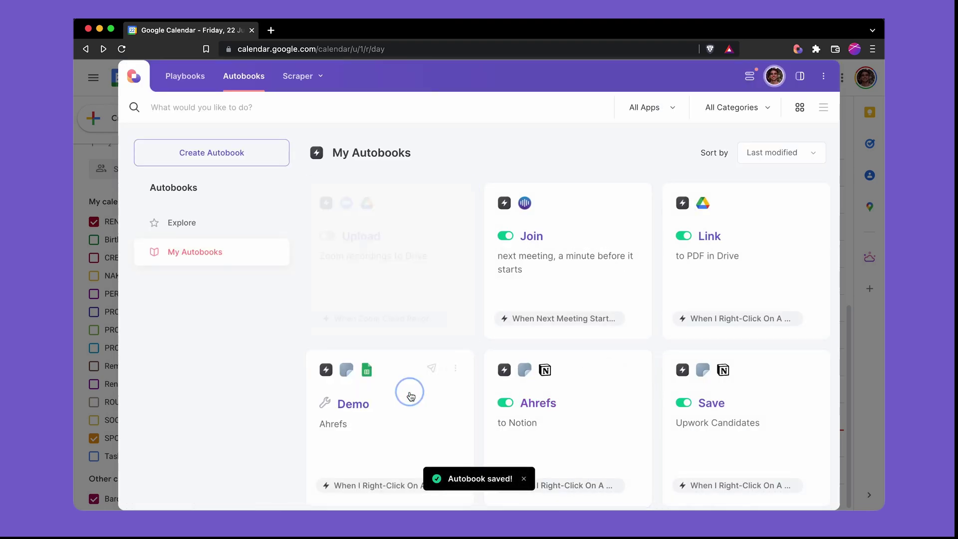
left_click(479, 146)
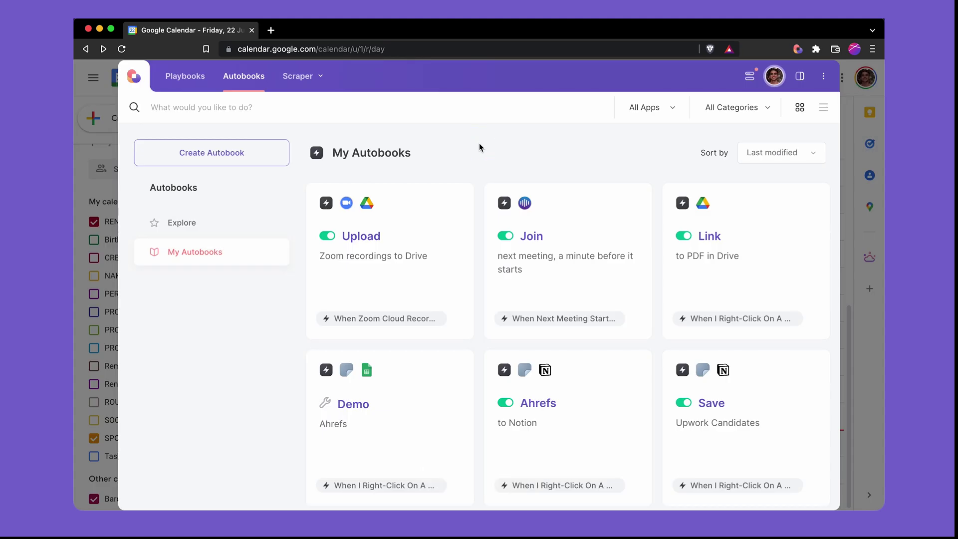
- In Google Drive, open the Zoom Recordings folder in a new tab and preview the first audio and video recordings
key("super+t")
type("zoom recordings ")
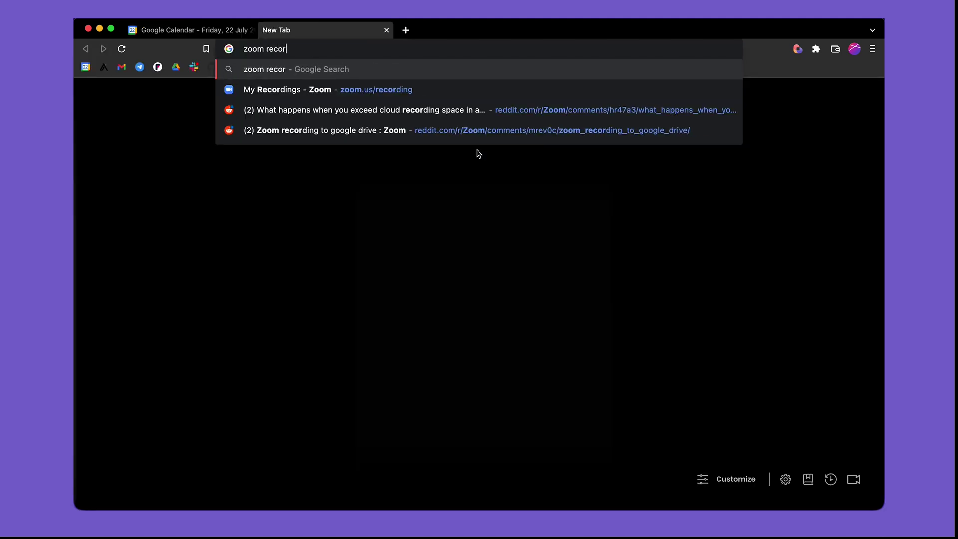
type("rena")
key("Return")
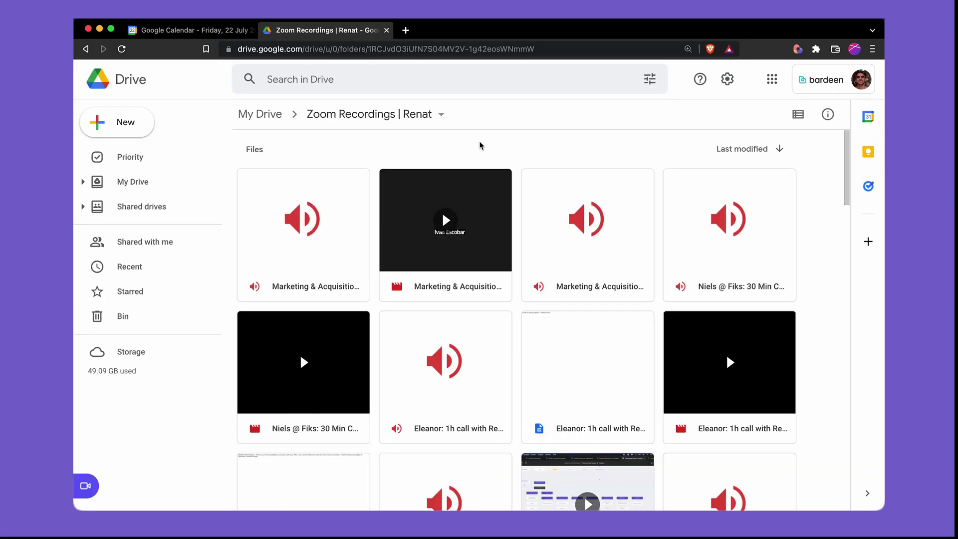
double_click(278, 213)
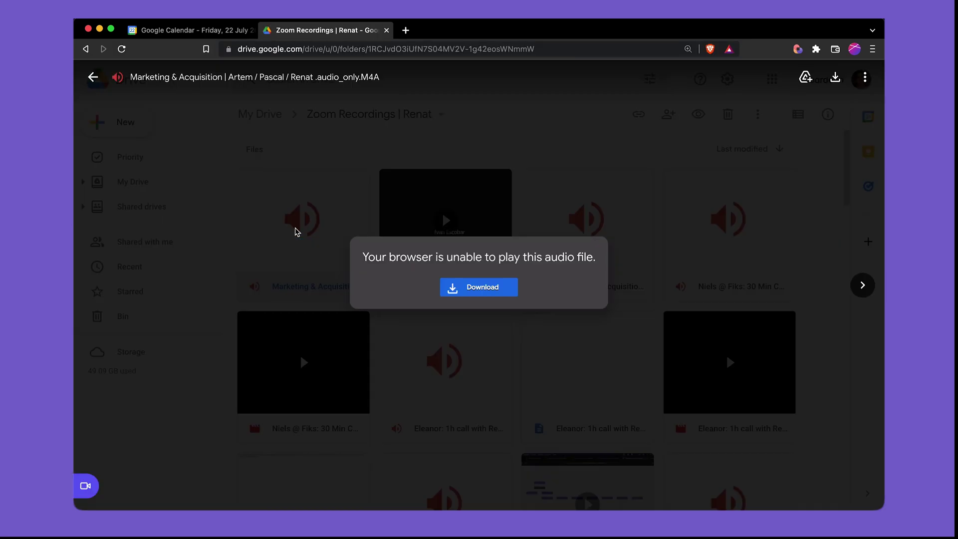
left_click(483, 188)
double_click(475, 210)
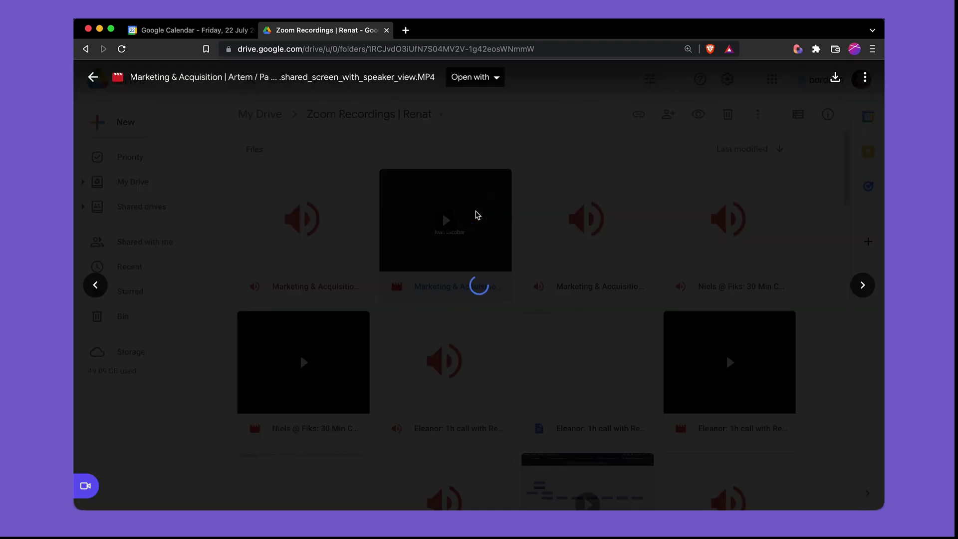
left_click(497, 281)
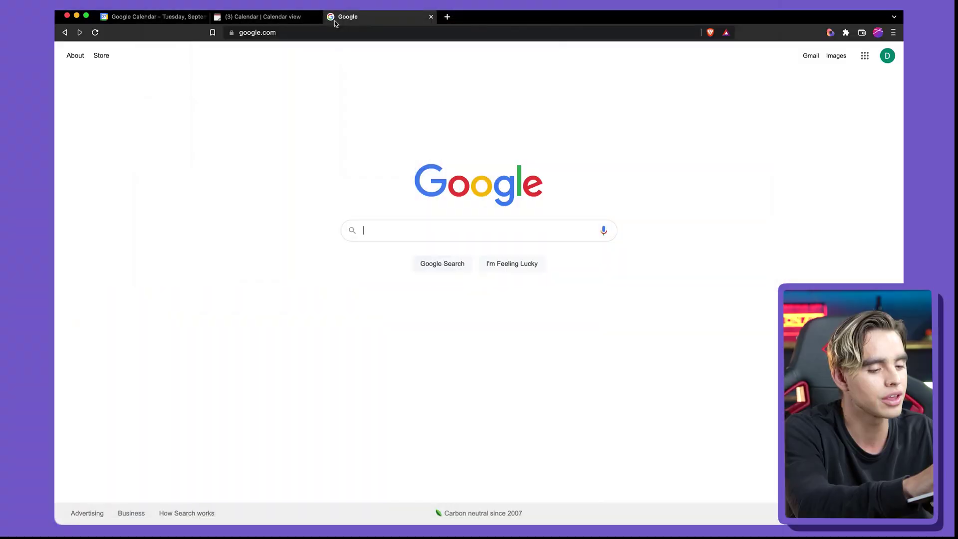
- In Bardeen, save and run the "Get social profiles of all participants of a meeting" Playbook for "Next Meeting | Demo"
key("alt+b")
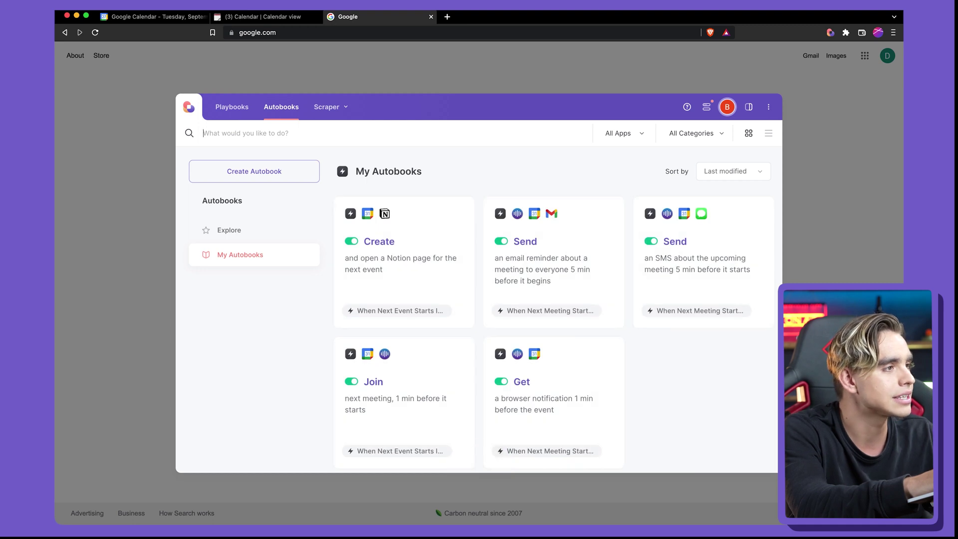
left_click(228, 108)
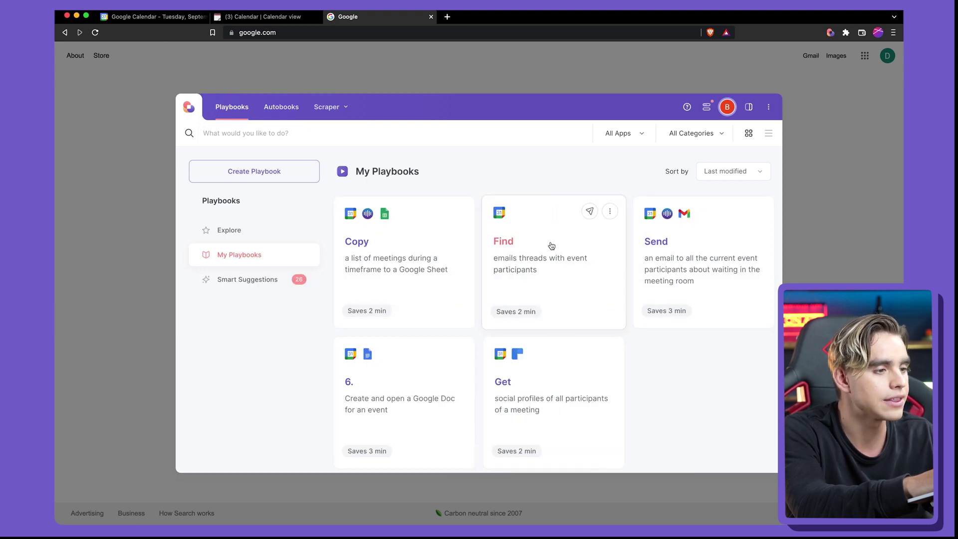
left_click(579, 373)
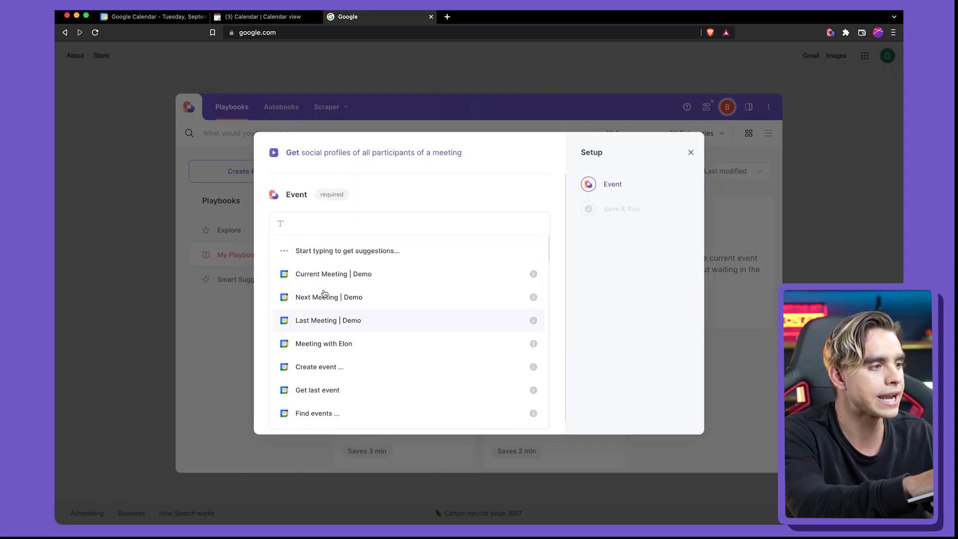
left_click(361, 306)
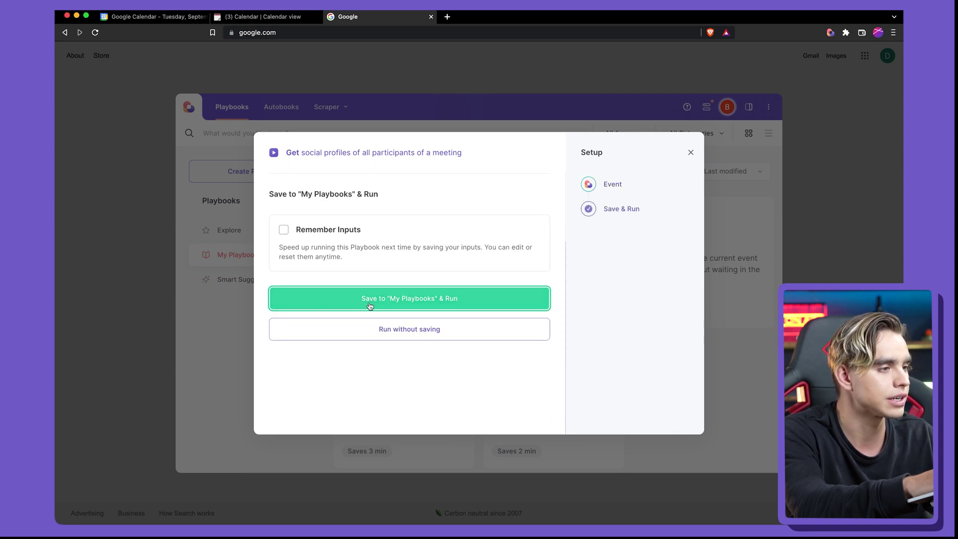
left_click(369, 305)
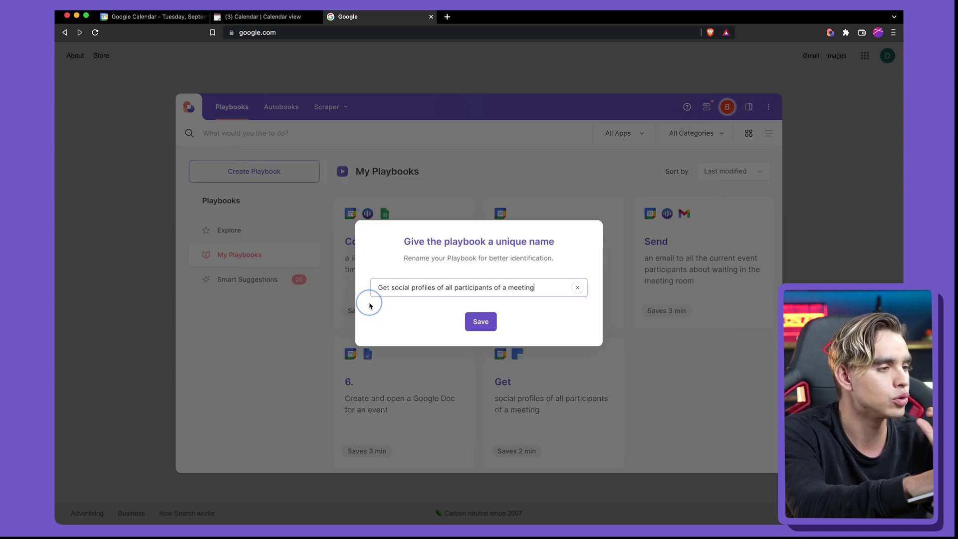
left_click(475, 315)
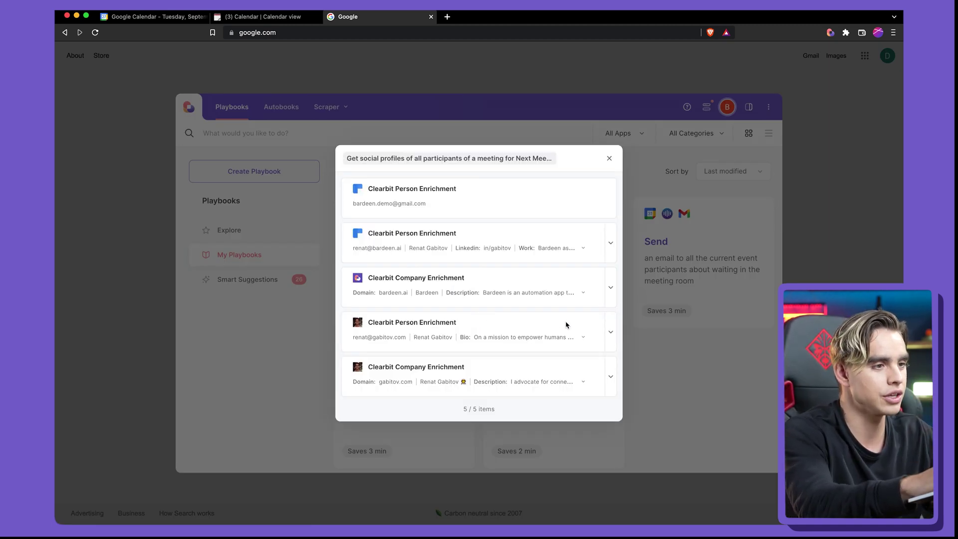
- Open the LinkedIn and Twitter links of the last person result and the Twitter link of the last company result in new tabs
left_click(604, 335)
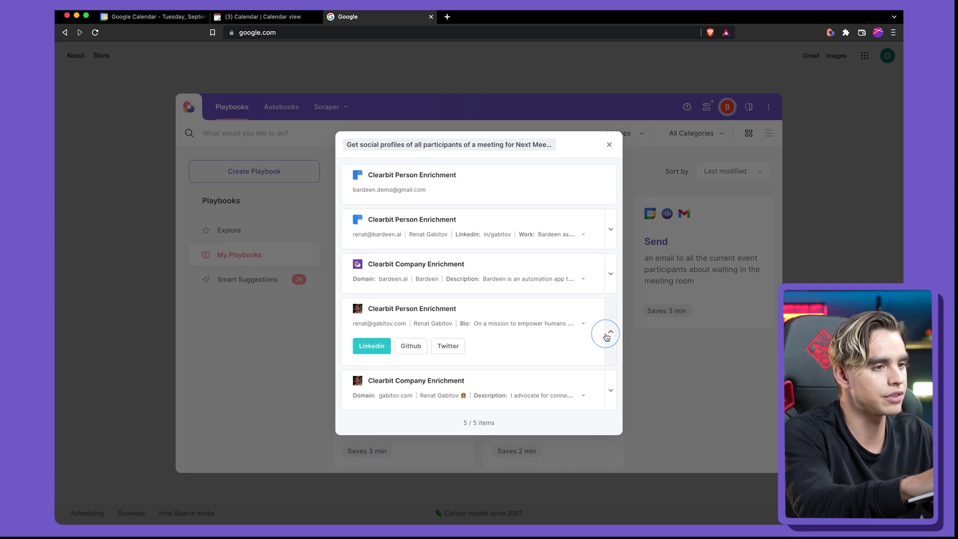
left_click(368, 351, "super")
left_click(450, 353)
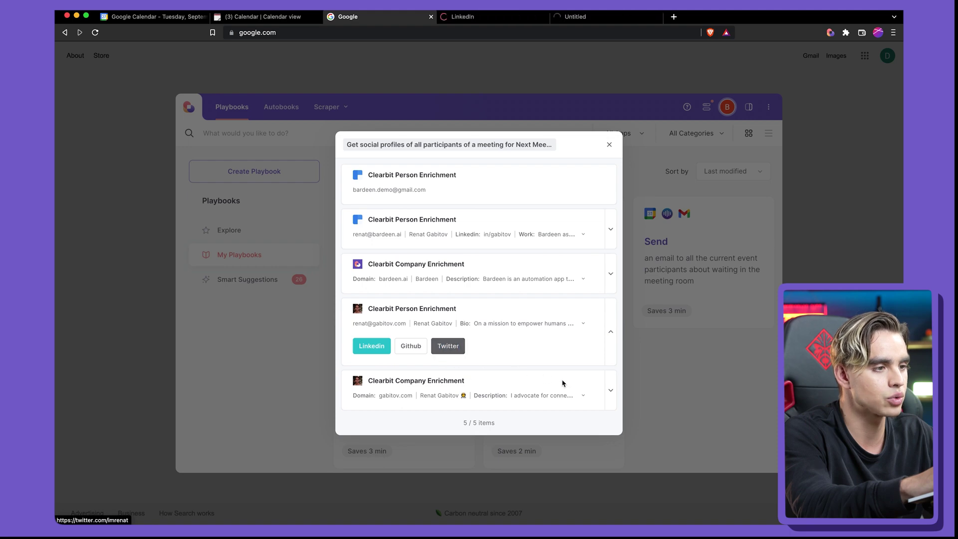
left_click(610, 390)
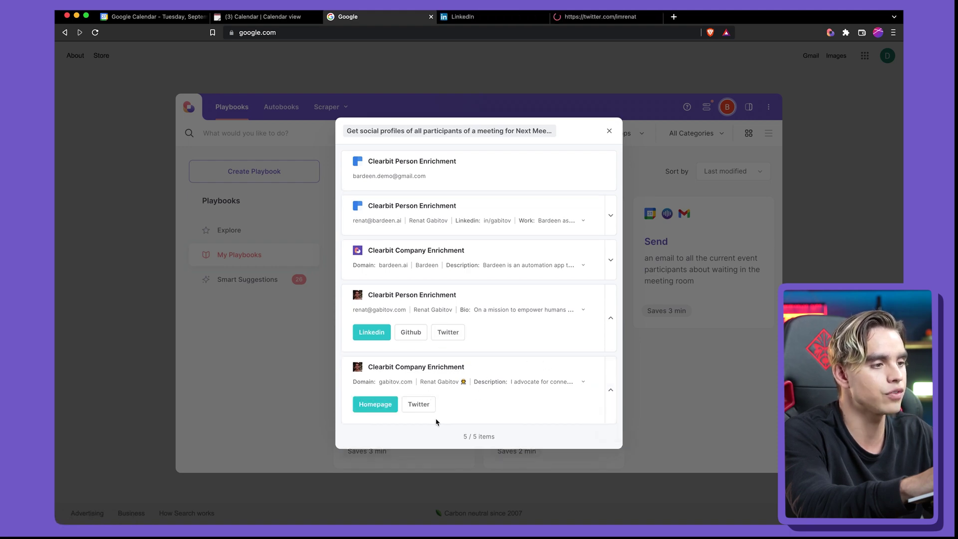
left_click(419, 404, "super")
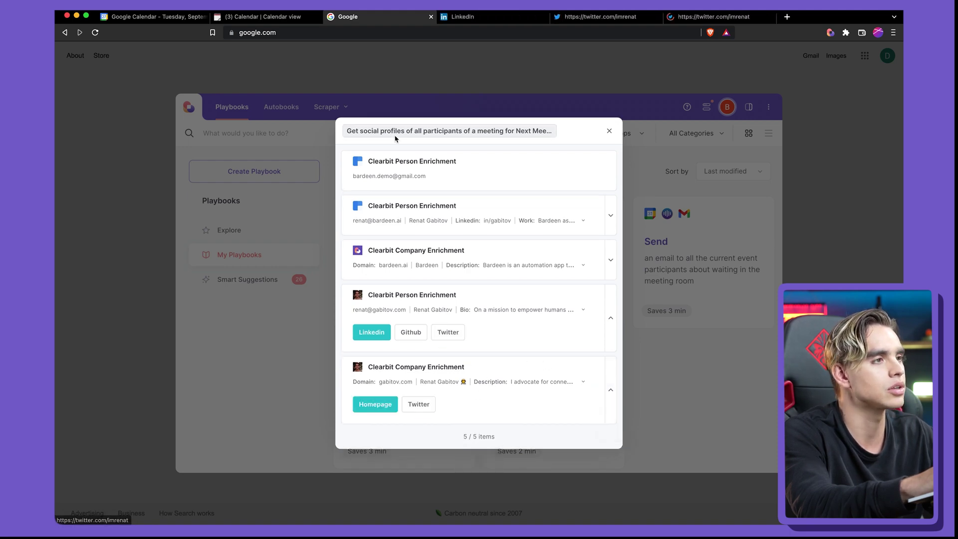
- Look through the opened participant LinkedIn profile and the Bardeen Twitter profile
left_click(513, 17)
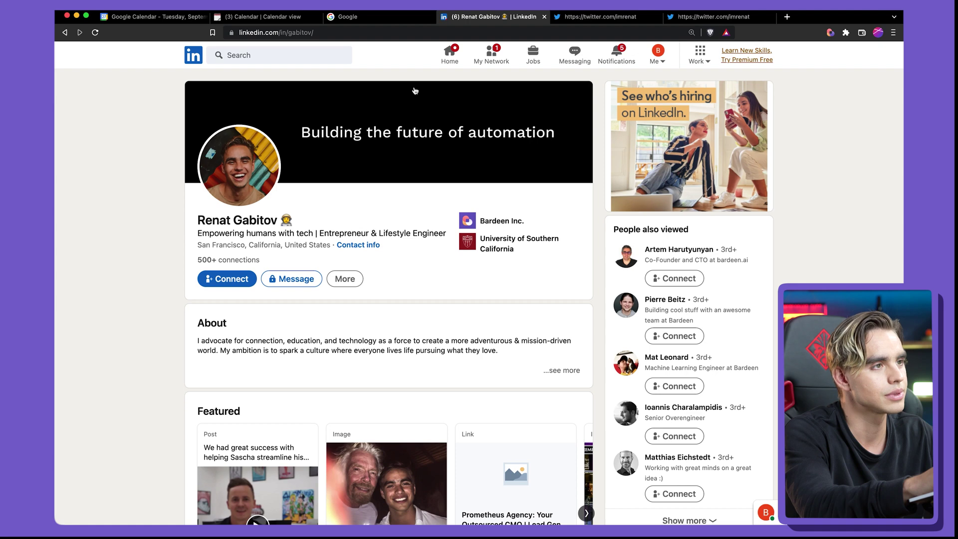
left_click(573, 19)
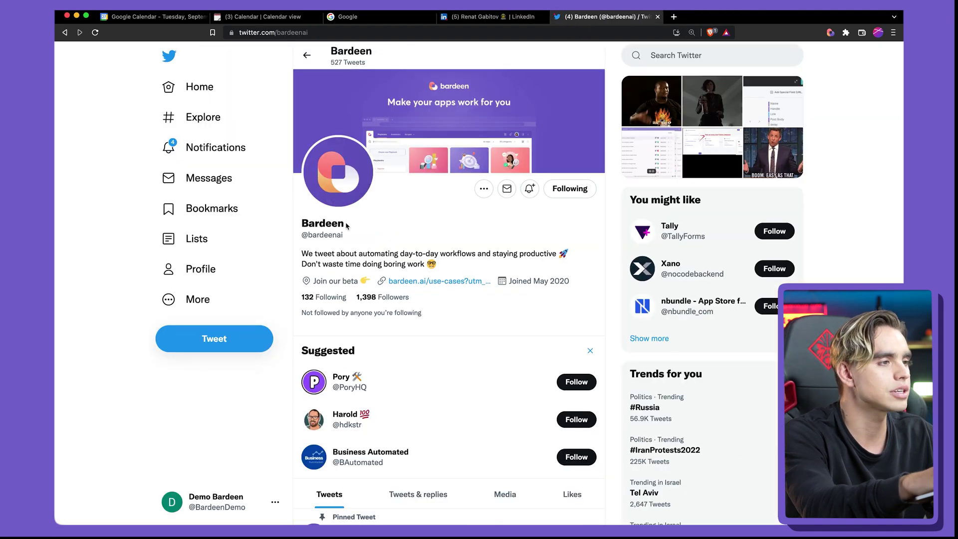
left_click_drag(350, 223, 297, 224)
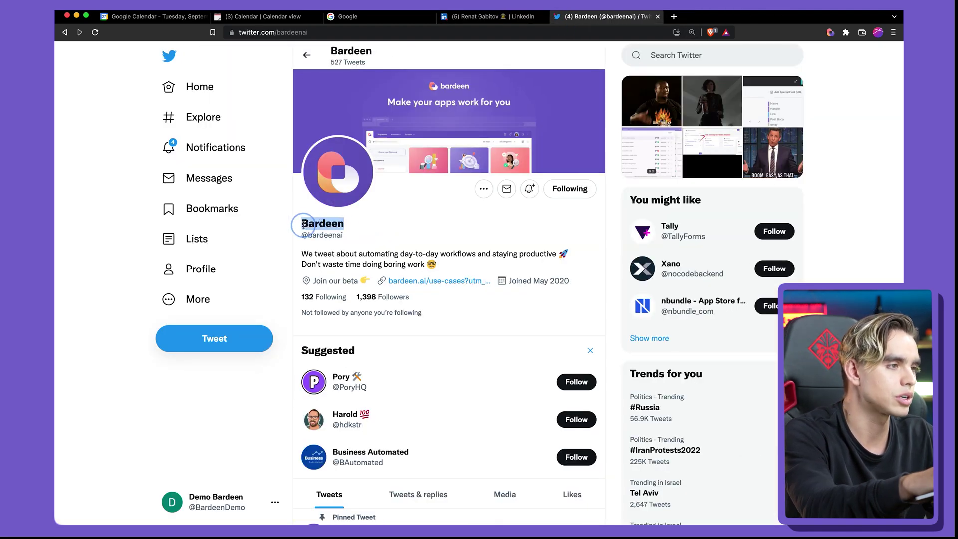
- In Bardeen's run history, review the results of the latest social profiles Playbook run
key("alt+b")
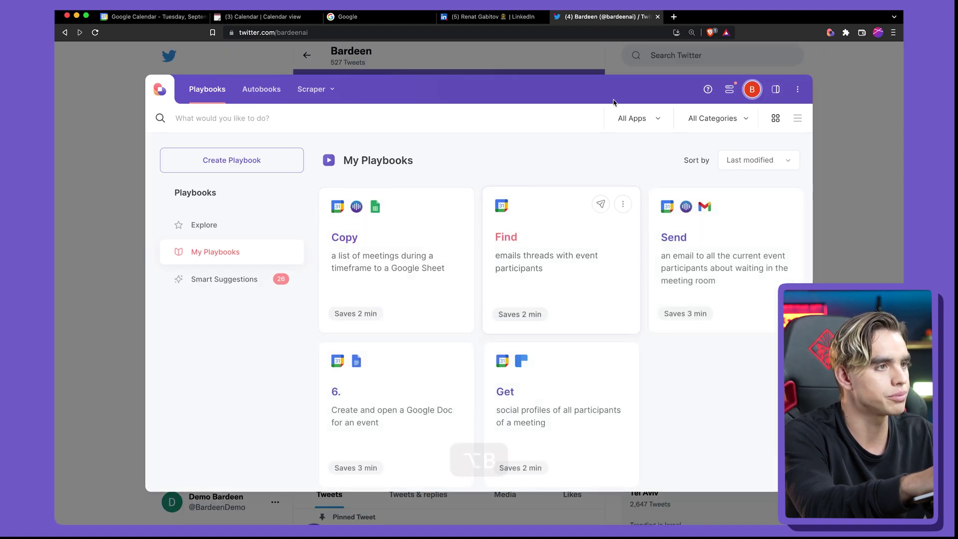
left_click(730, 90)
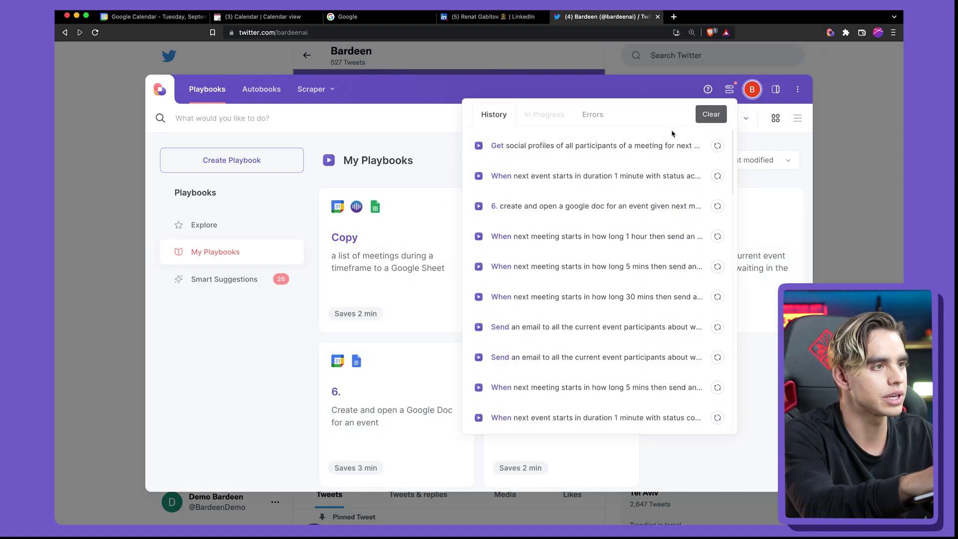
left_click_drag(694, 146, 648, 154)
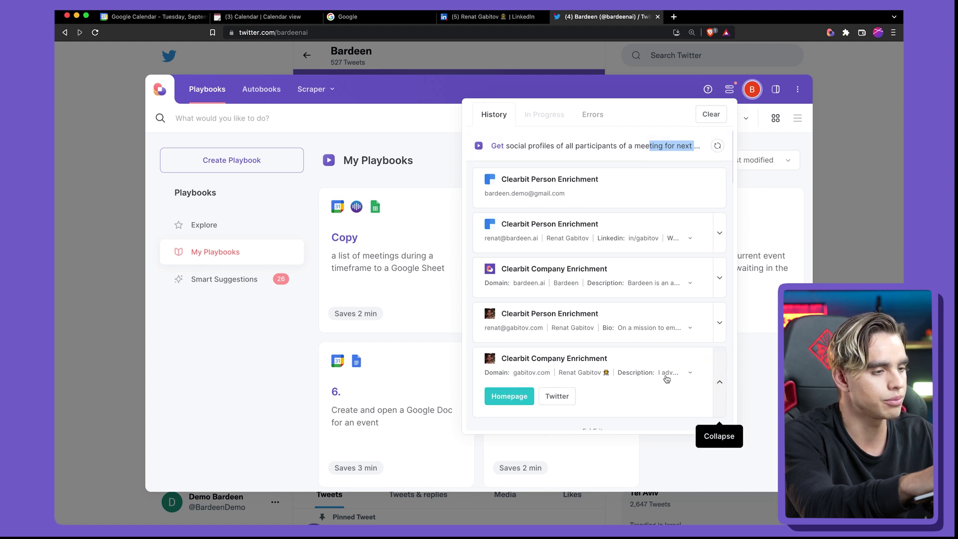
scroll(665, 380, "down", 2)
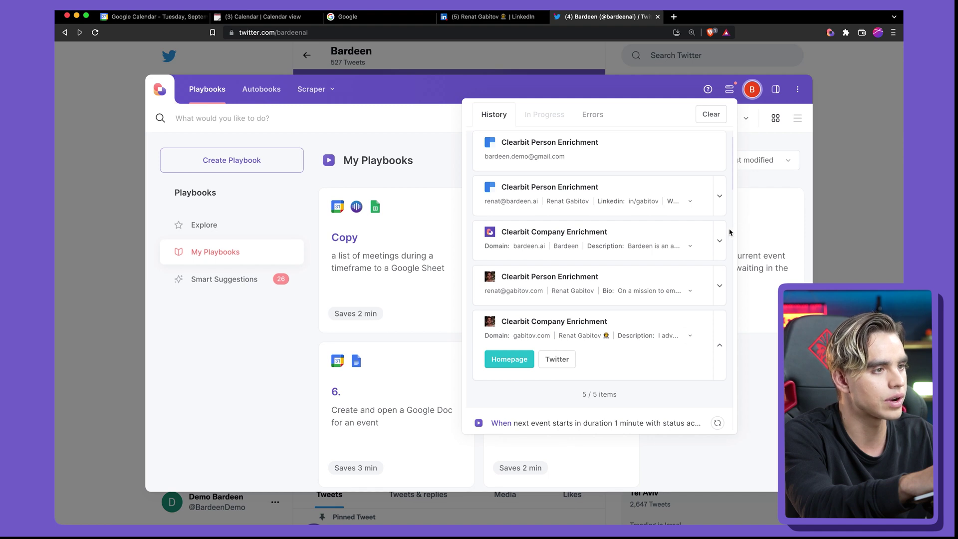
left_click(718, 243)
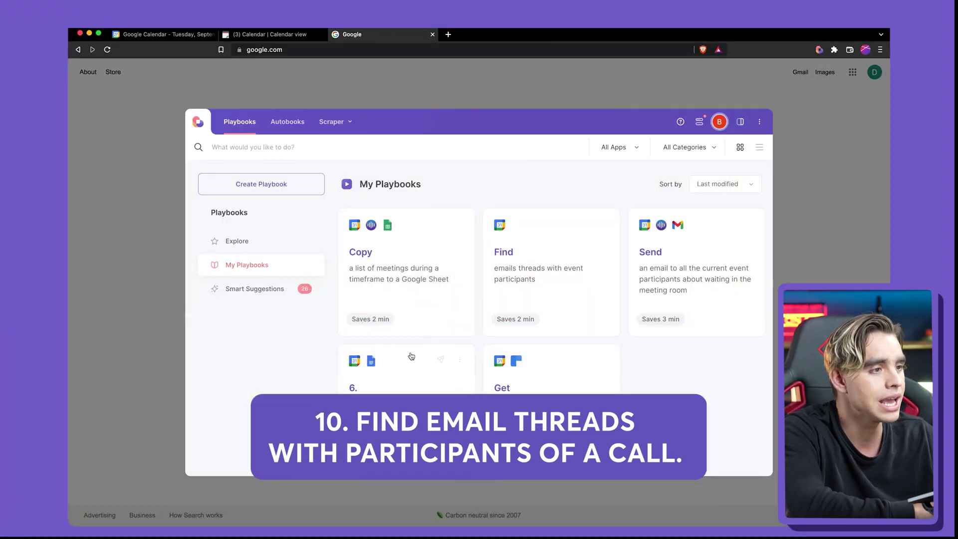
- Run the "Find emails threads with event participants" Playbook for "Next Meeting | Demo" and read through the emails in Gmail
left_click(574, 289)
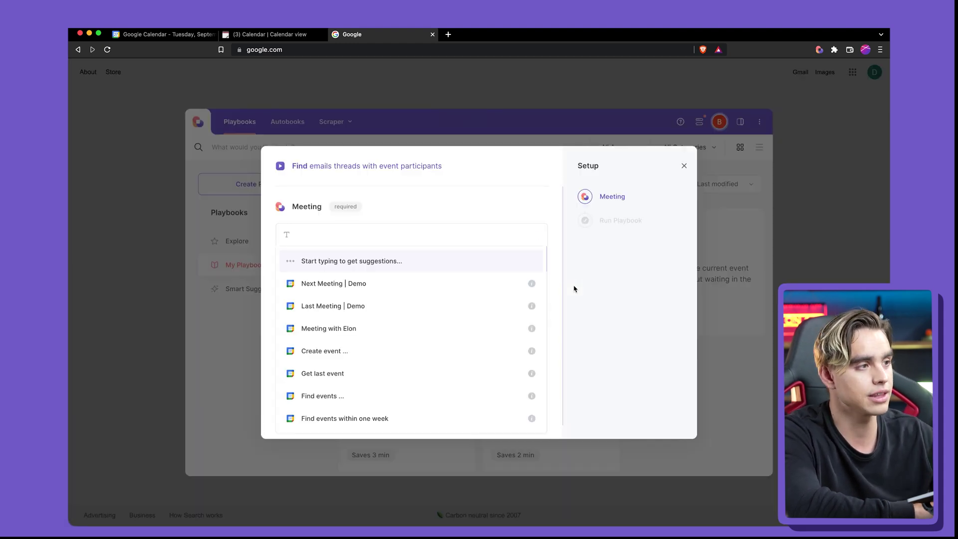
left_click(455, 294)
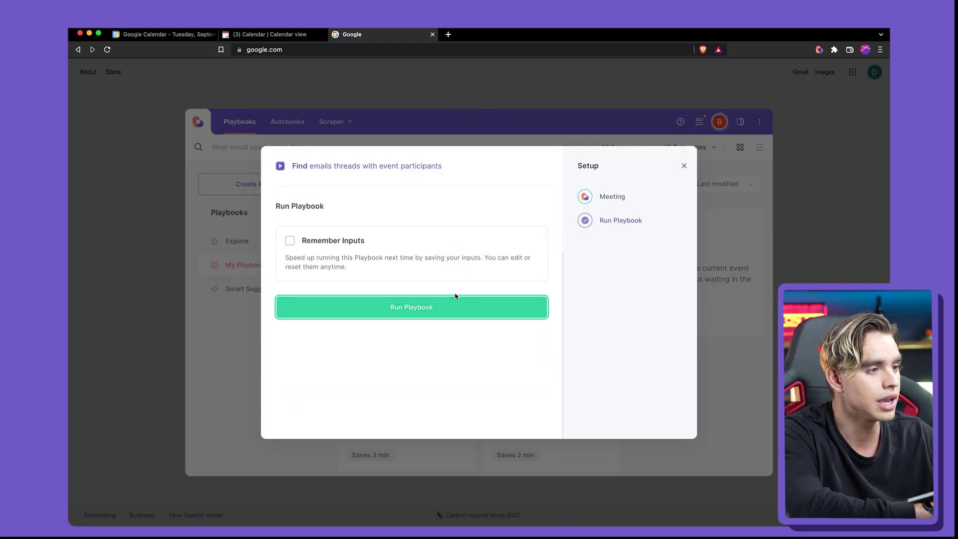
left_click(455, 296)
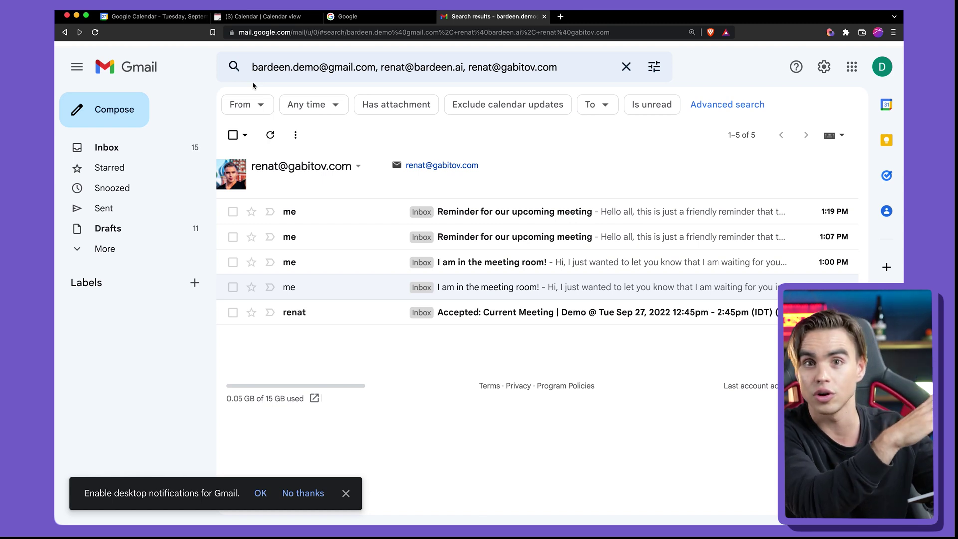
key("Return")
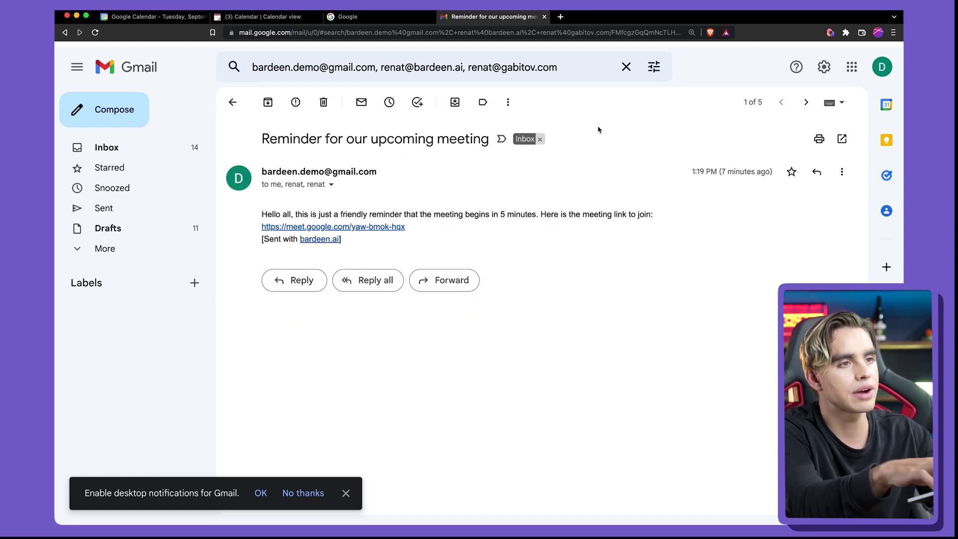
left_click(805, 103)
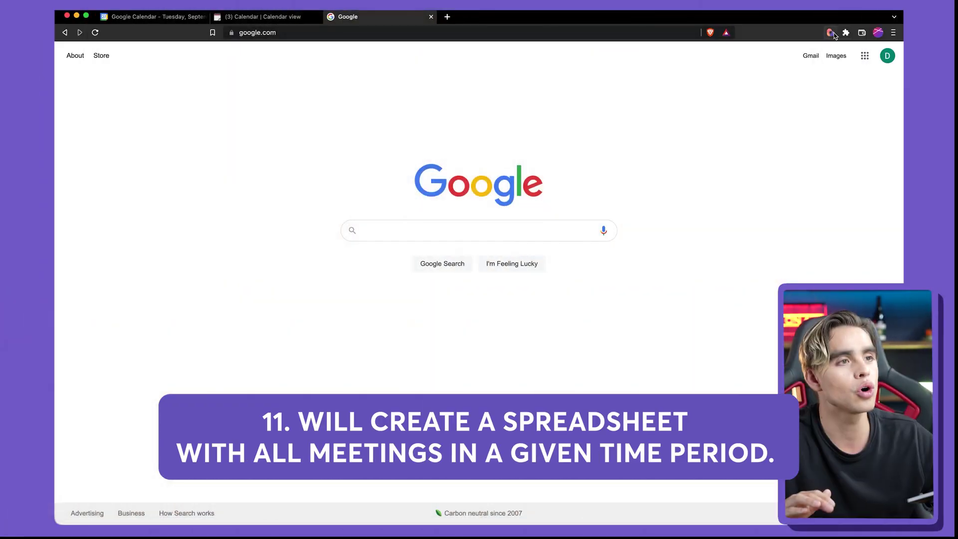
- In Bardeen, start the "Copy a list of meetings during a timeframe to a Google Sheet" Playbook and enter "1 year" as start date
left_click(831, 33)
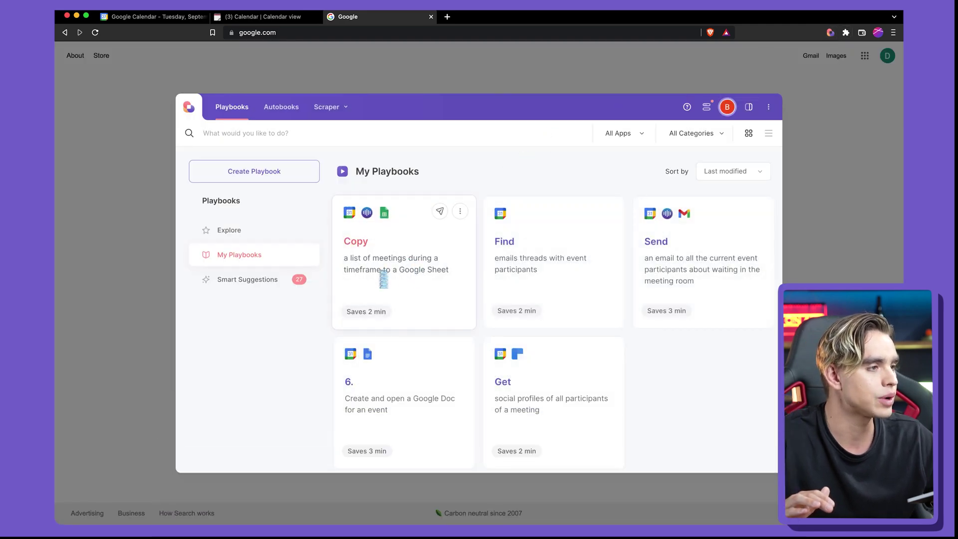
left_click(426, 279)
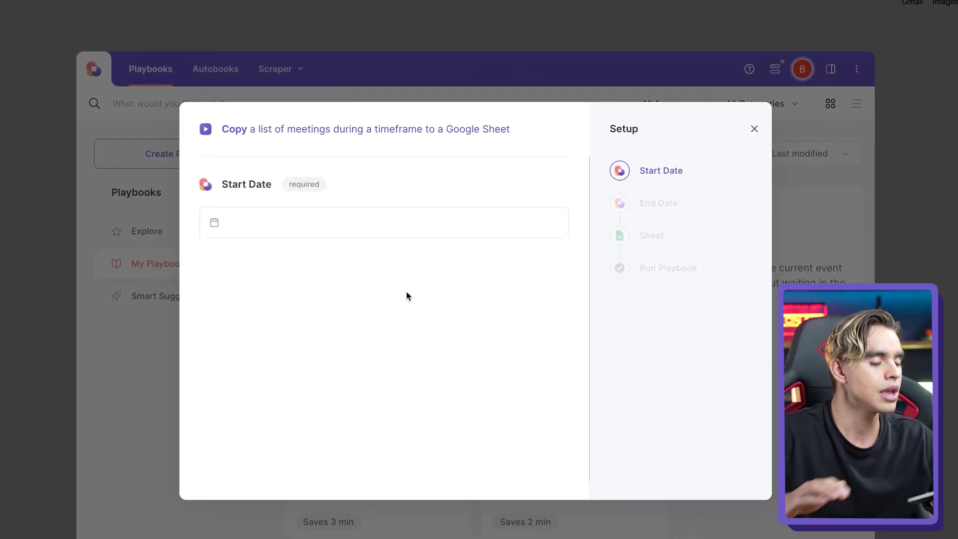
type("1 year")
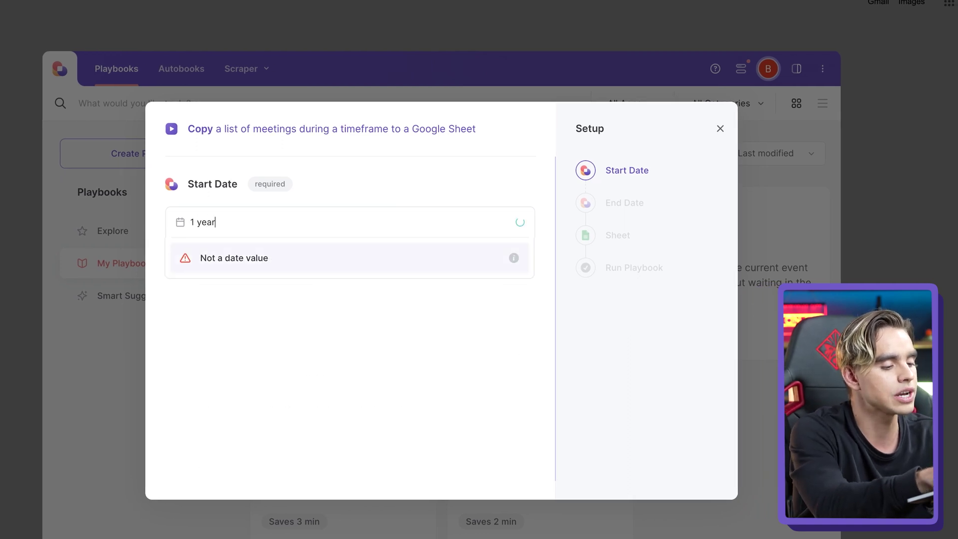